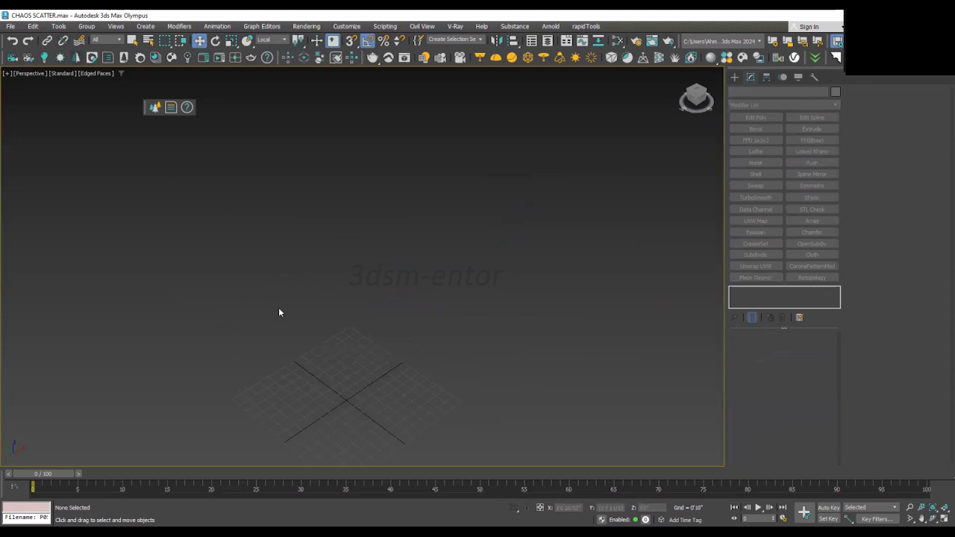
- Unhide all hidden objects in the scene and bring the railing into view
middle_drag(280, 308, 288, 270)
middle_drag(293, 319, 292, 303)
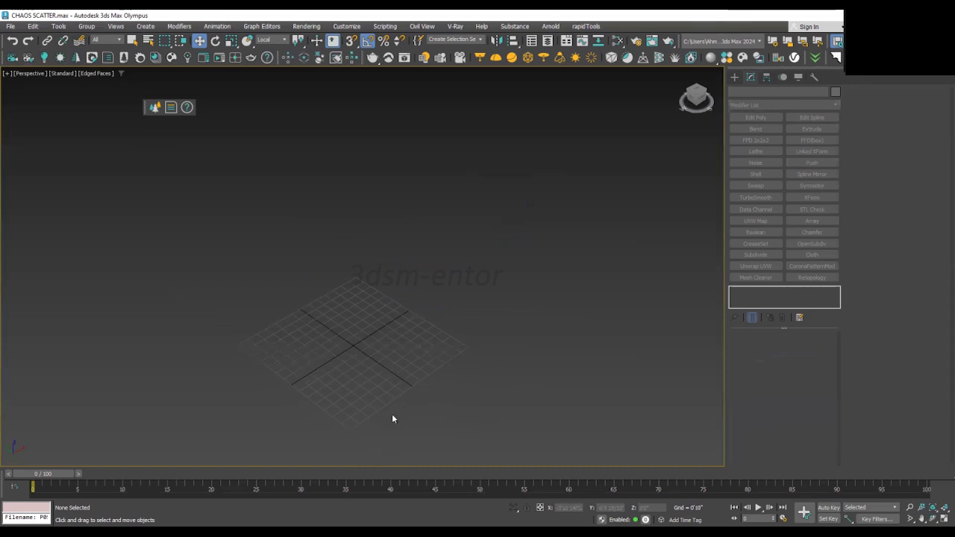
right_click(390, 377)
click(392, 337)
scroll(392, 338, down, 6)
alt+middle_drag(386, 366, 351, 366)
scroll(279, 317, up, 5)
scroll(365, 375, up, 4)
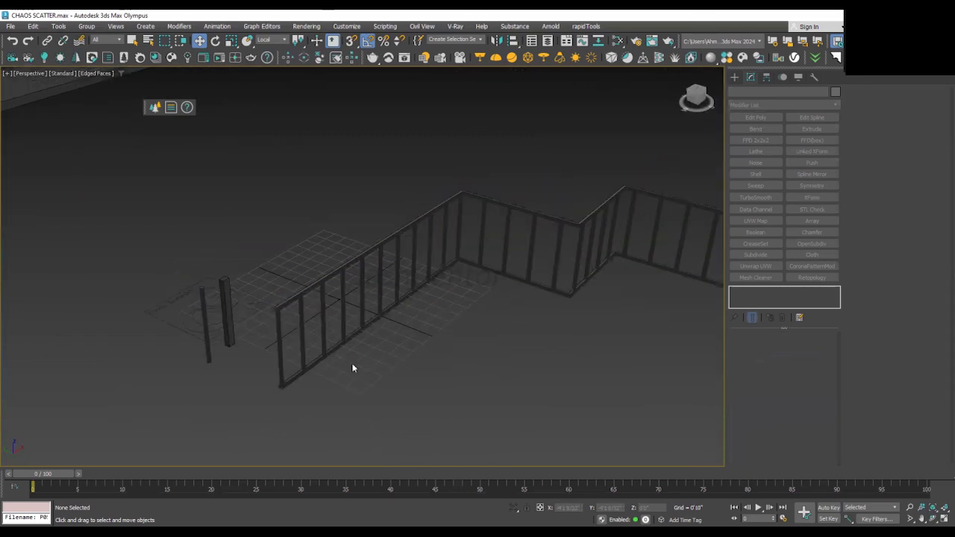
- Turn off edged faces and hide the grid in the perspective viewport
alt+middle_drag(305, 394, 300, 405)
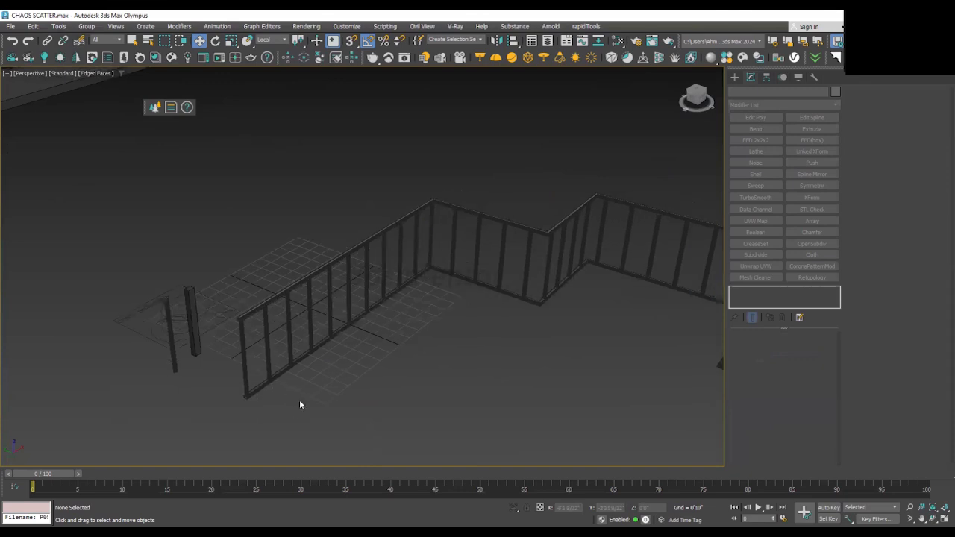
scroll(280, 409, down, 3)
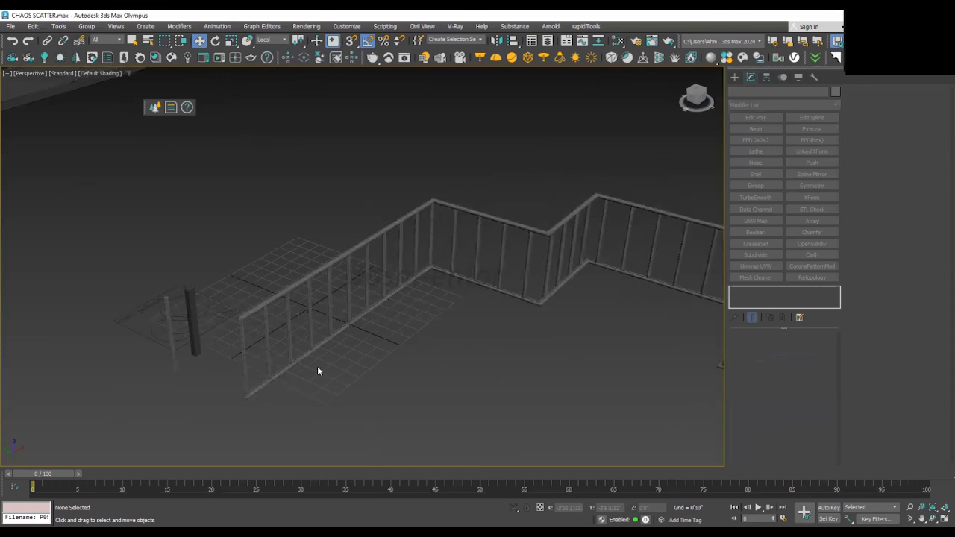
scroll(318, 373, down, 3)
scroll(318, 364, up, 4)
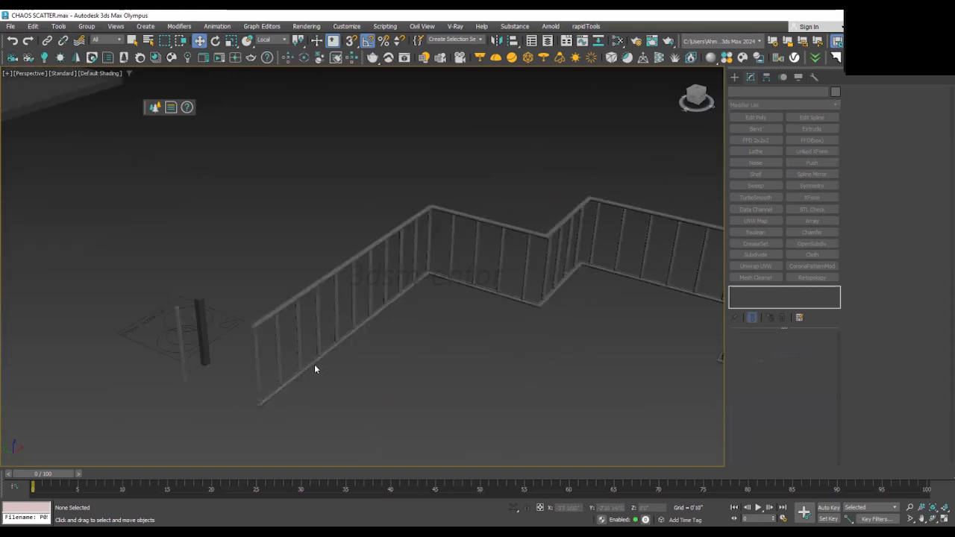
- Ungroup the line scatter railing group
click(221, 339)
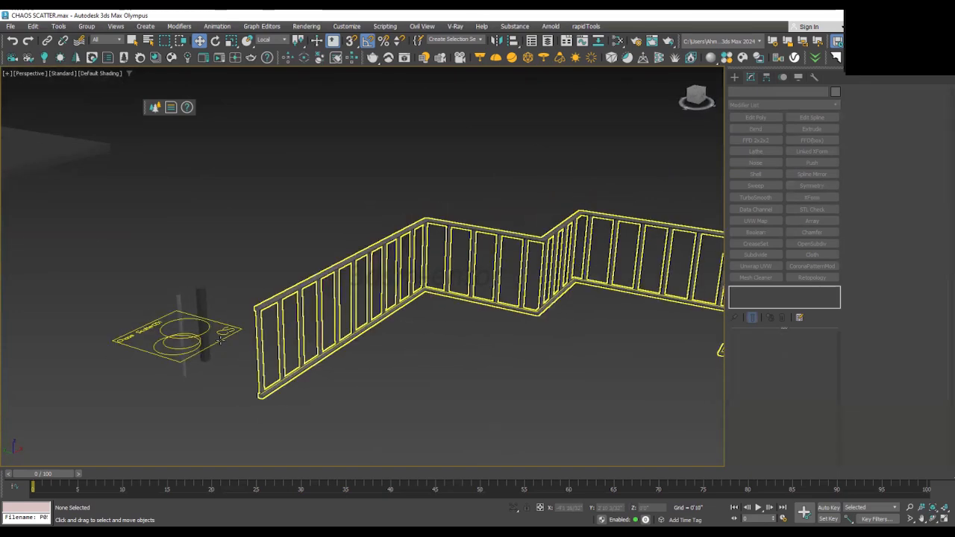
click(287, 392)
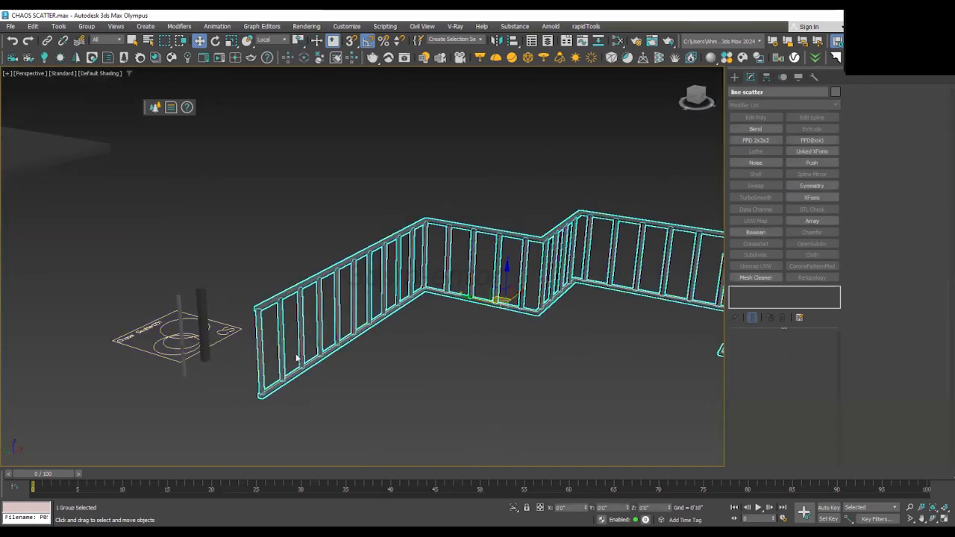
scroll(296, 362, down, 3)
scroll(342, 348, up, 3)
middle_drag(296, 351, 190, 362)
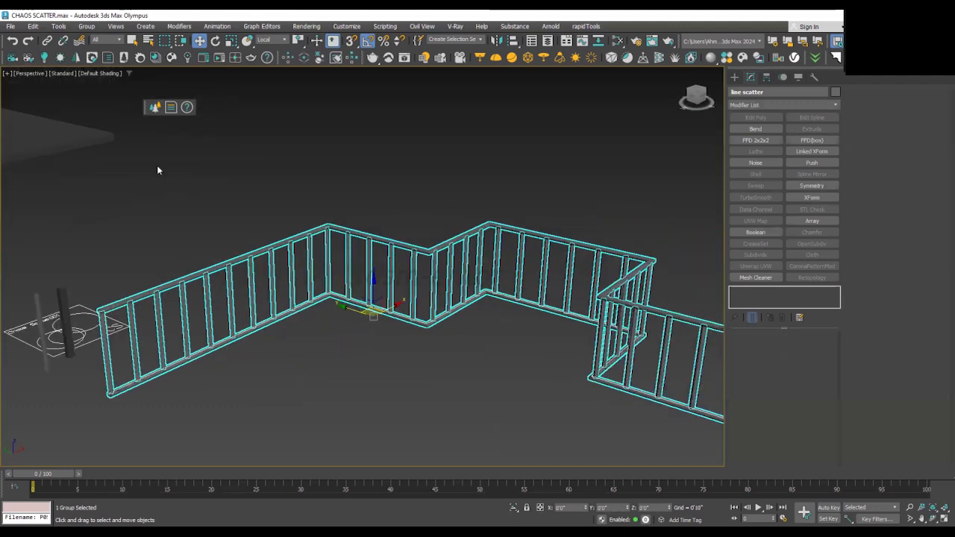
click(85, 27)
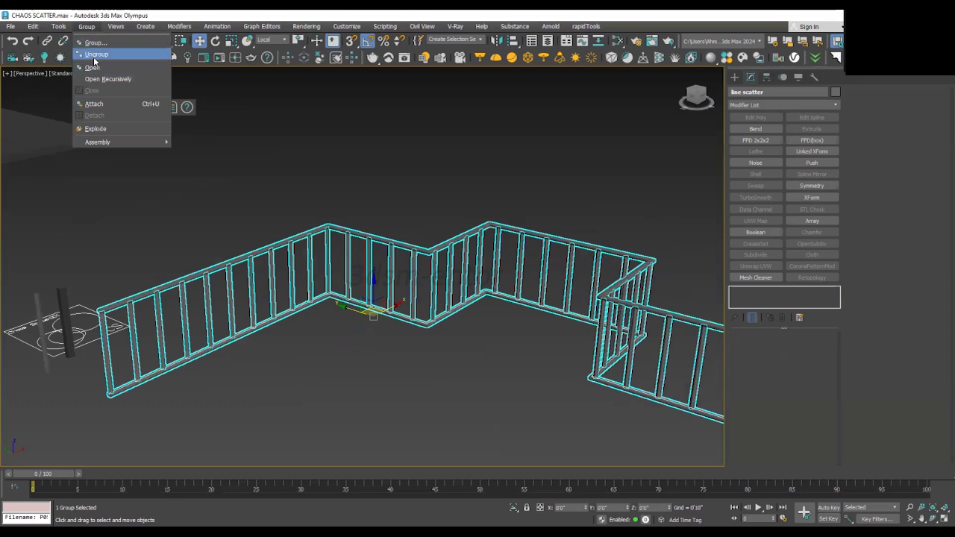
click(94, 61)
alt+middle_drag(216, 390, 254, 373)
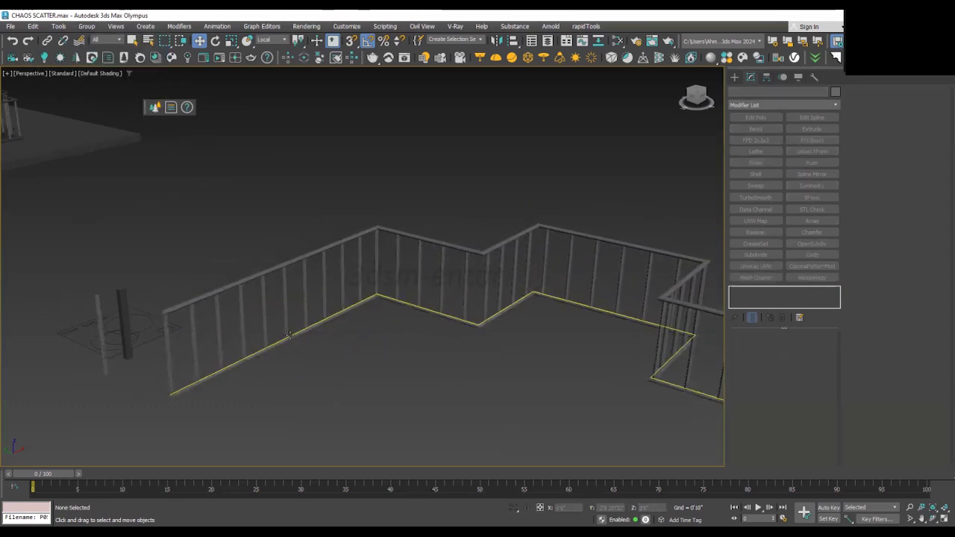
- Select the base line beneath the railing and examine the path its posts follow
click(290, 335)
alt+middle_drag(290, 335, 277, 369)
scroll(400, 331, up, 4)
alt+middle_drag(543, 321, 559, 313)
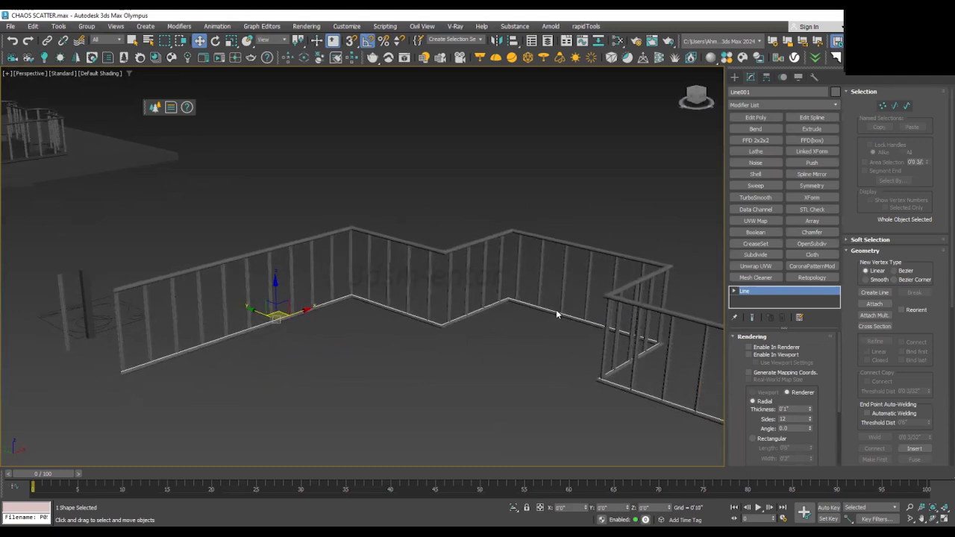
key(2)
key(2)
scroll(393, 332, down, 5)
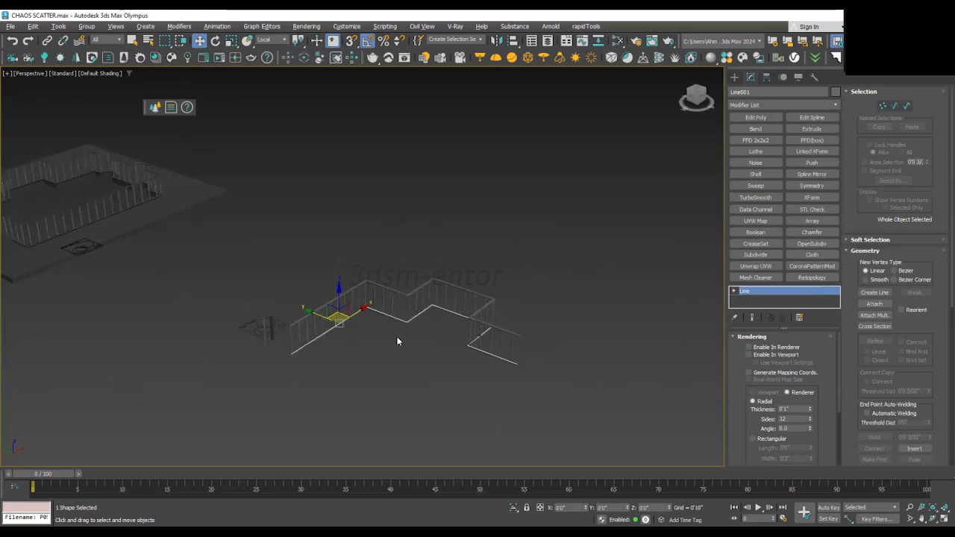
scroll(397, 336, up, 6)
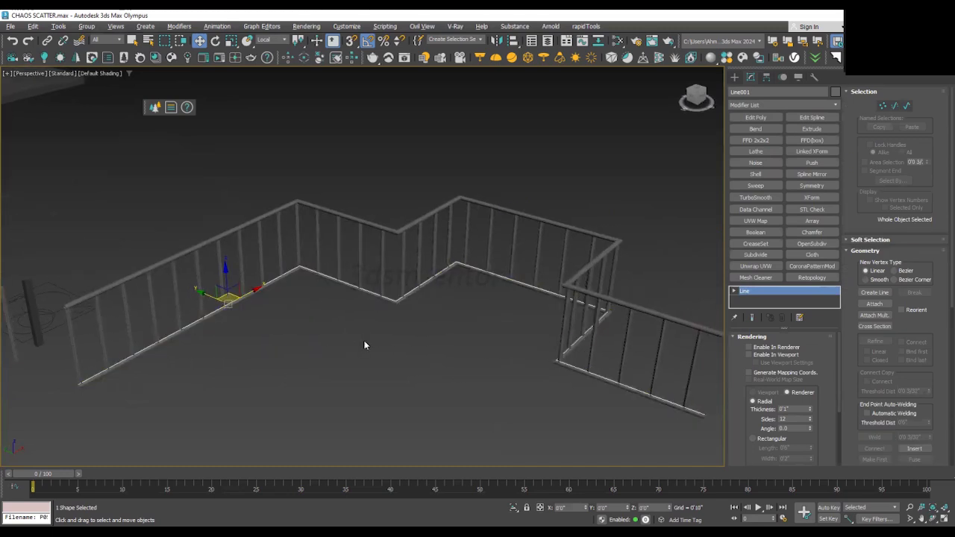
scroll(365, 345, down, 3)
scroll(249, 367, up, 4)
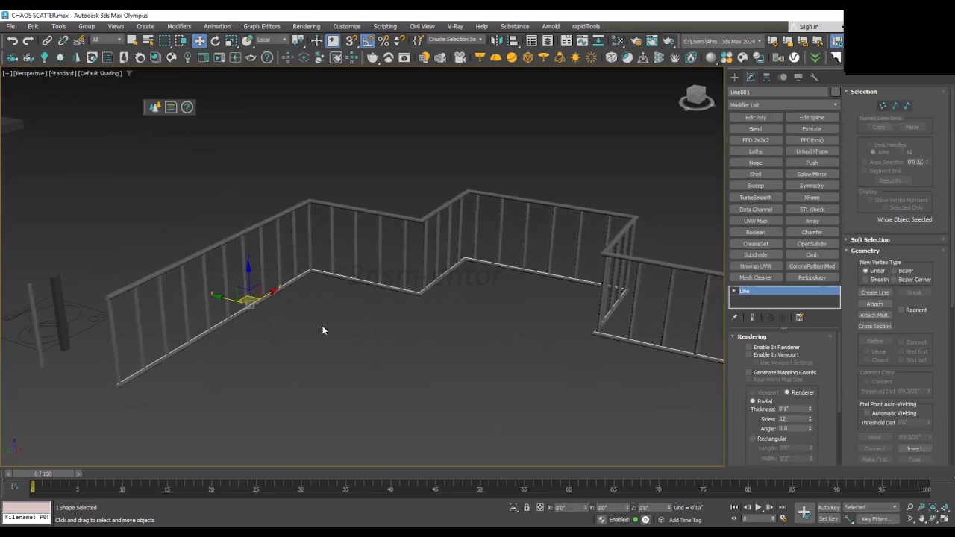
- Enter vertex editing on the base line and select the end vertex at its open, far end
key(1)
scroll(318, 318, down, 5)
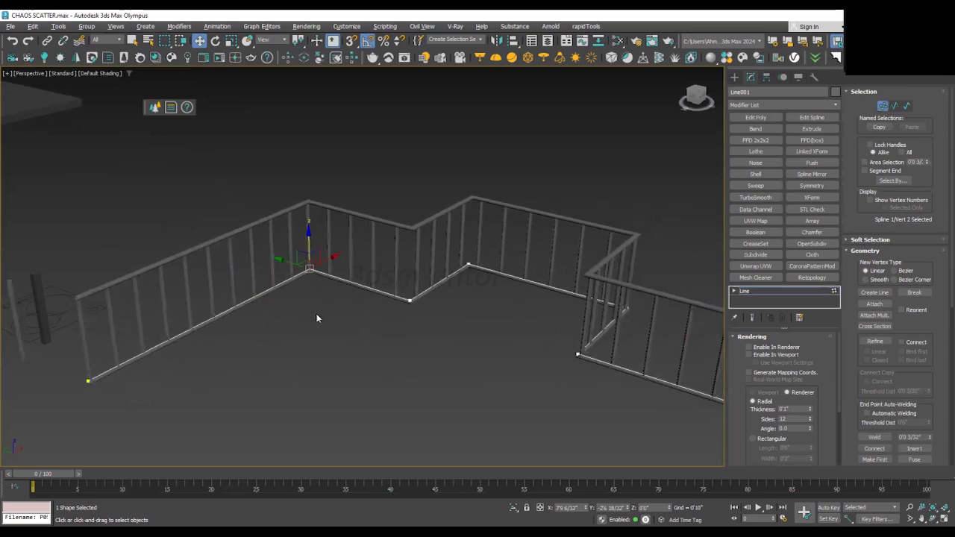
scroll(418, 364, up, 5)
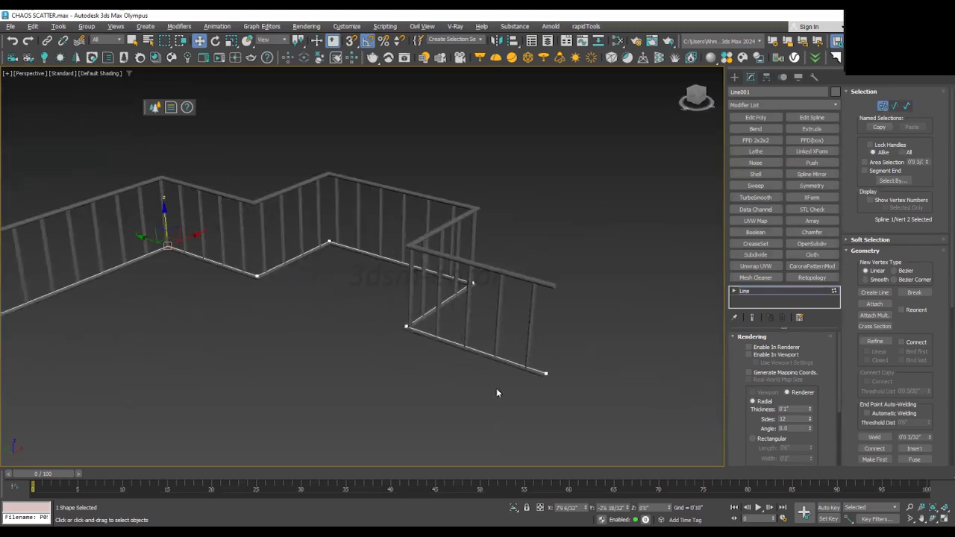
scroll(425, 334, down, 3)
alt+middle_drag(425, 335, 455, 329)
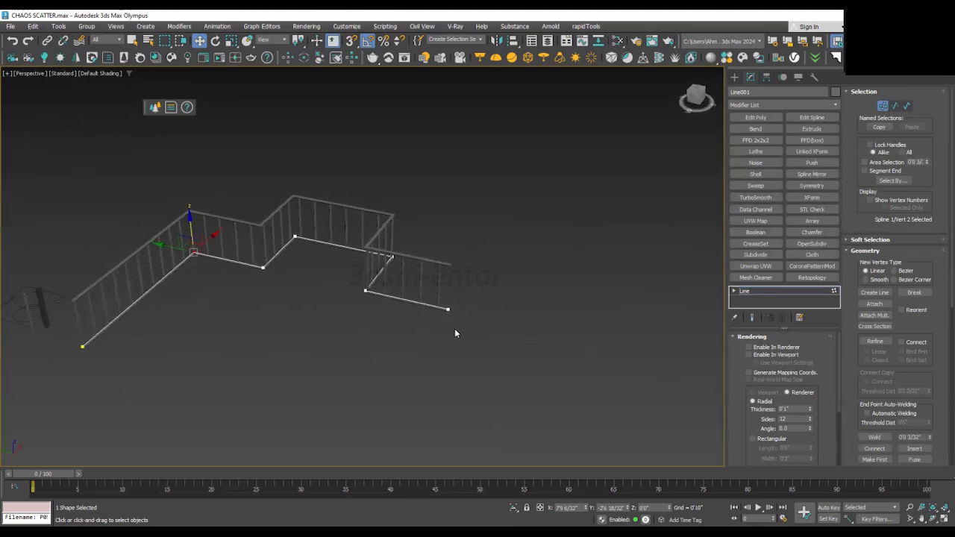
scroll(454, 329, up, 3)
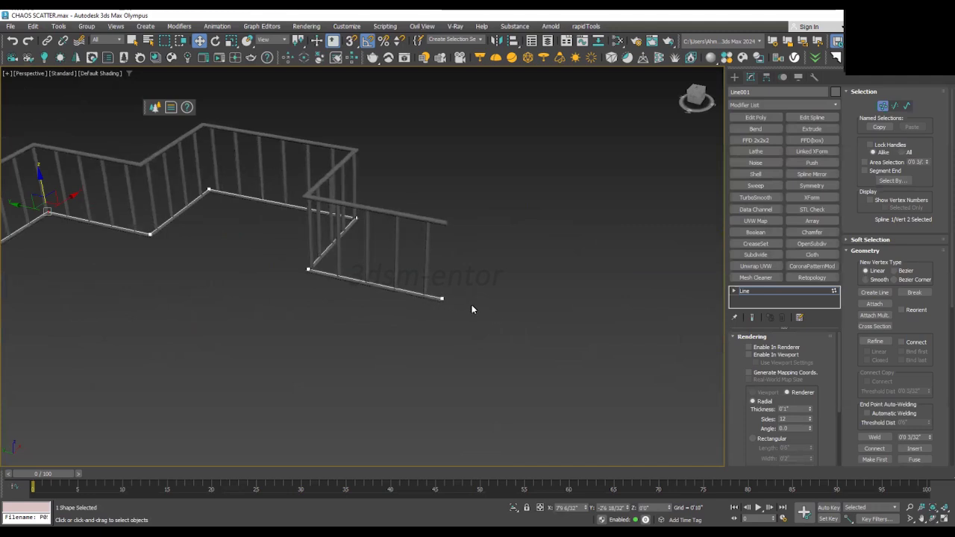
drag(437, 267, 437, 268)
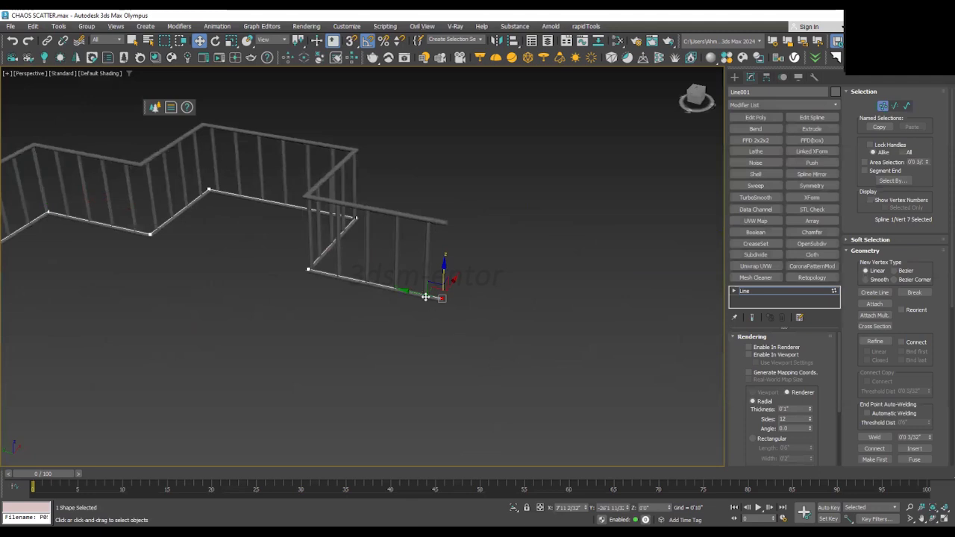
scroll(380, 318, down, 3)
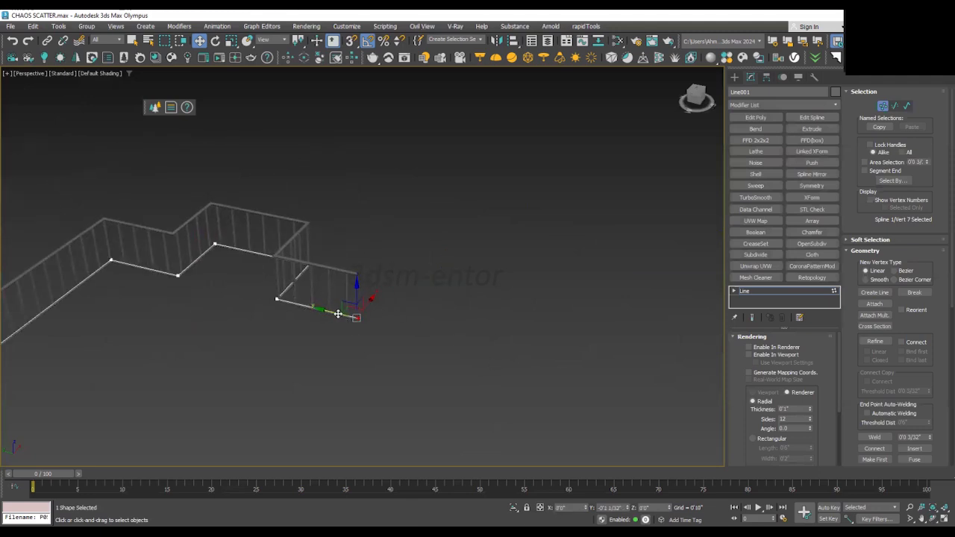
- Extend the last segment of the base line by moving its end vertex along Y to about -59 feet
drag(379, 324, 567, 362)
drag(484, 336, 651, 401)
scroll(442, 336, down, 3)
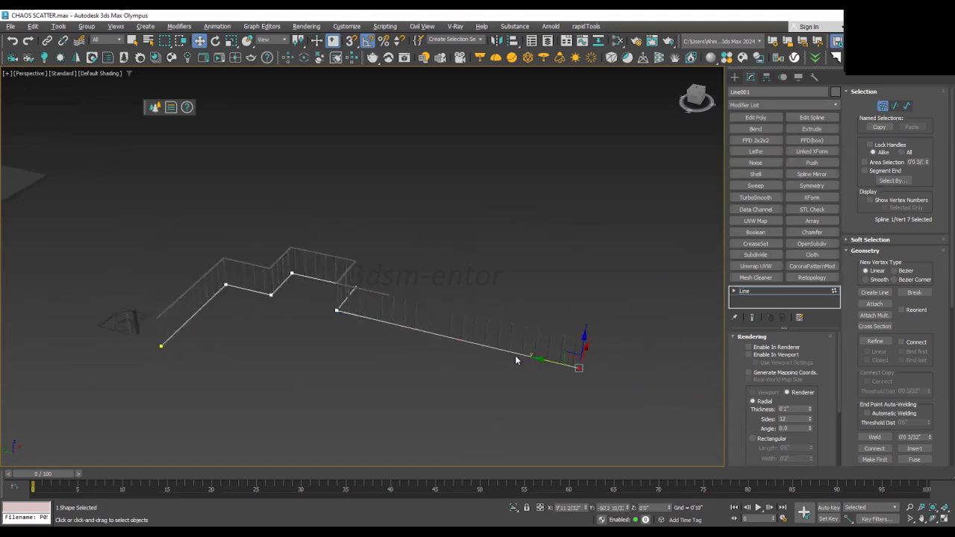
alt+middle_drag(520, 360, 485, 360)
scroll(576, 363, up, 3)
middle_drag(558, 363, 473, 356)
drag(473, 356, 631, 427)
alt+middle_drag(474, 385, 326, 284)
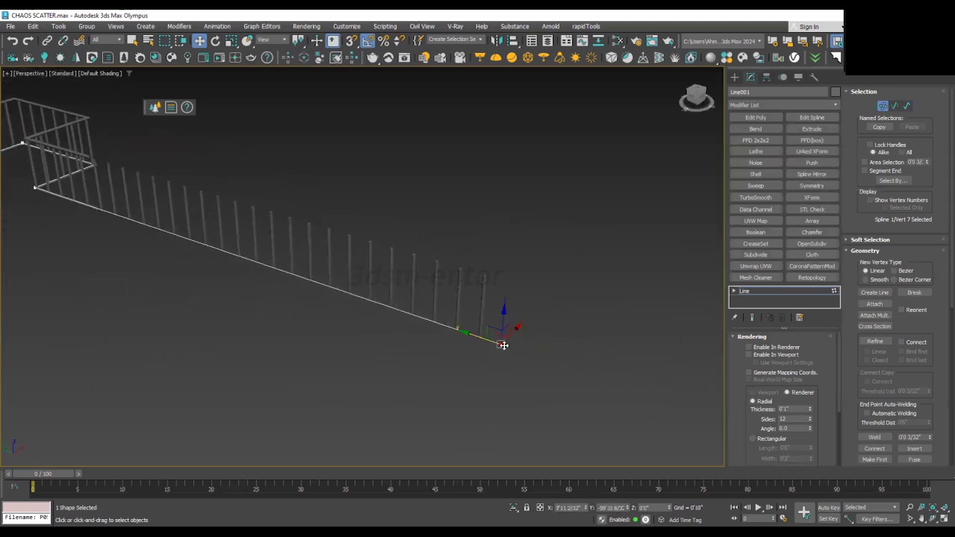
- Adjust the base line's end vertex along the Y axis to about -64 feet and leave vertex editing
drag(475, 335, 639, 396)
scroll(468, 333, down, 3)
alt+middle_drag(551, 372, 565, 337)
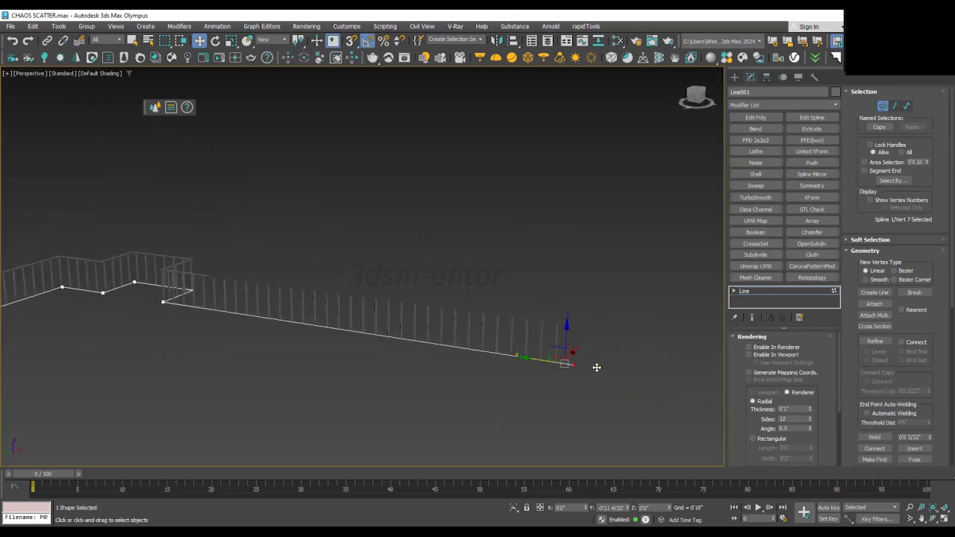
drag(560, 379, 530, 395)
alt+middle_drag(529, 395, 527, 365)
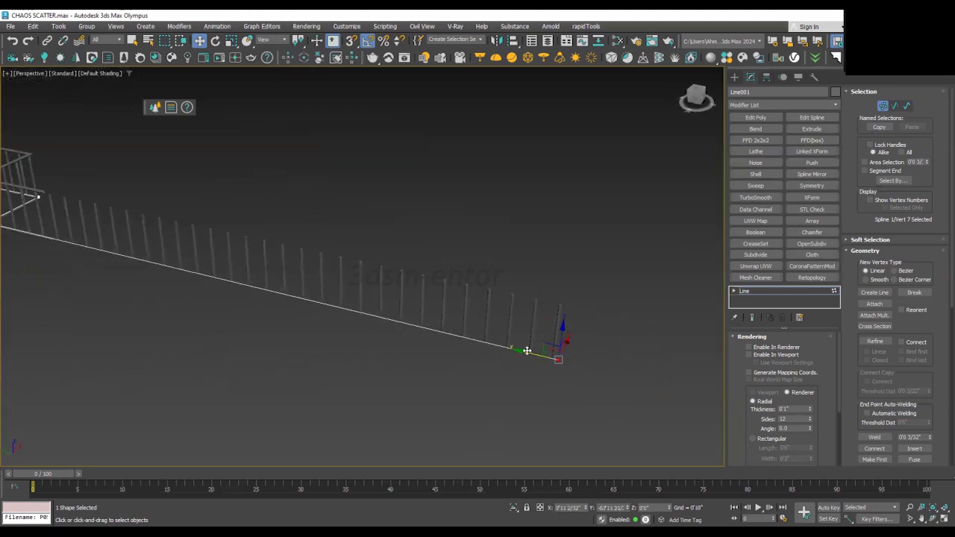
alt+middle_drag(441, 352, 271, 305)
key(1)
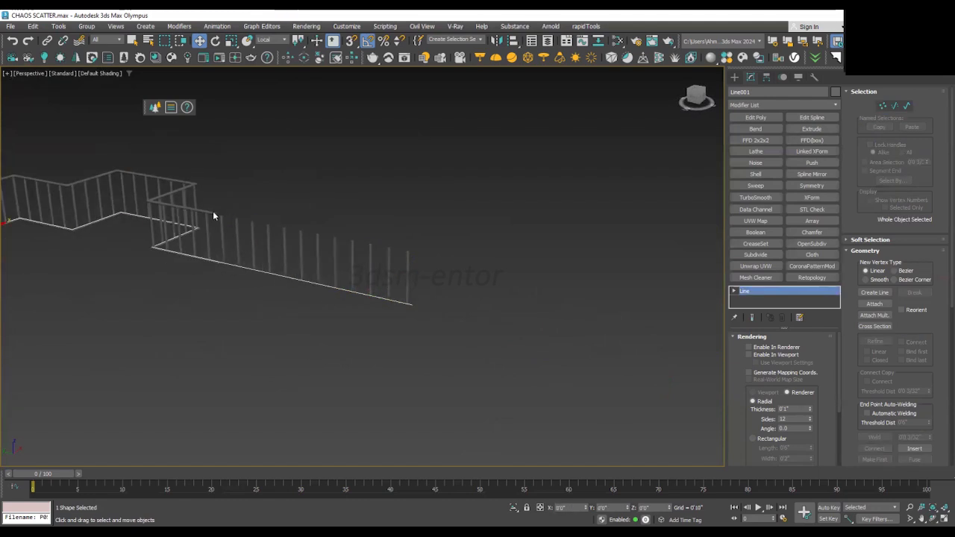
- Inspect the upper rail, base line and lower rail, including the Line and Sweep levels of the rails
click(217, 213)
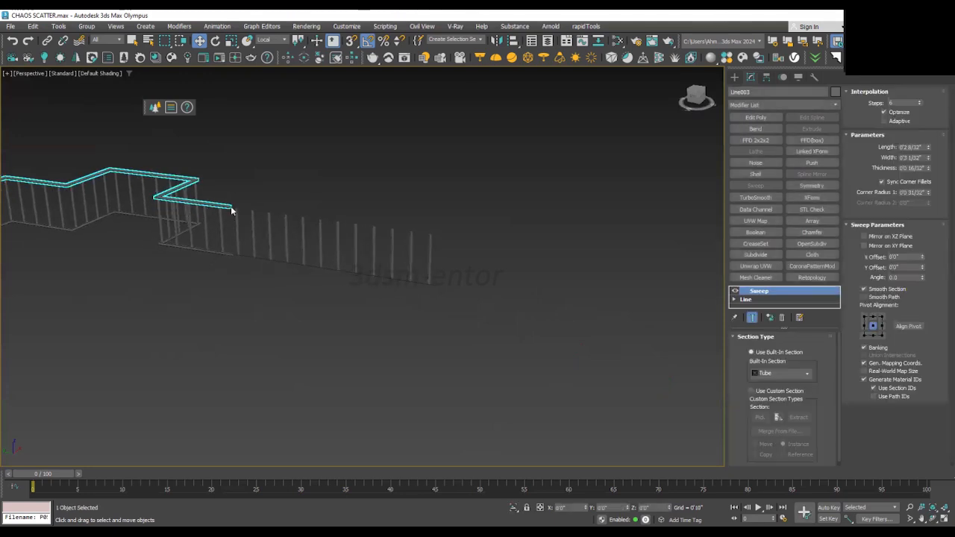
scroll(246, 221, up, 4)
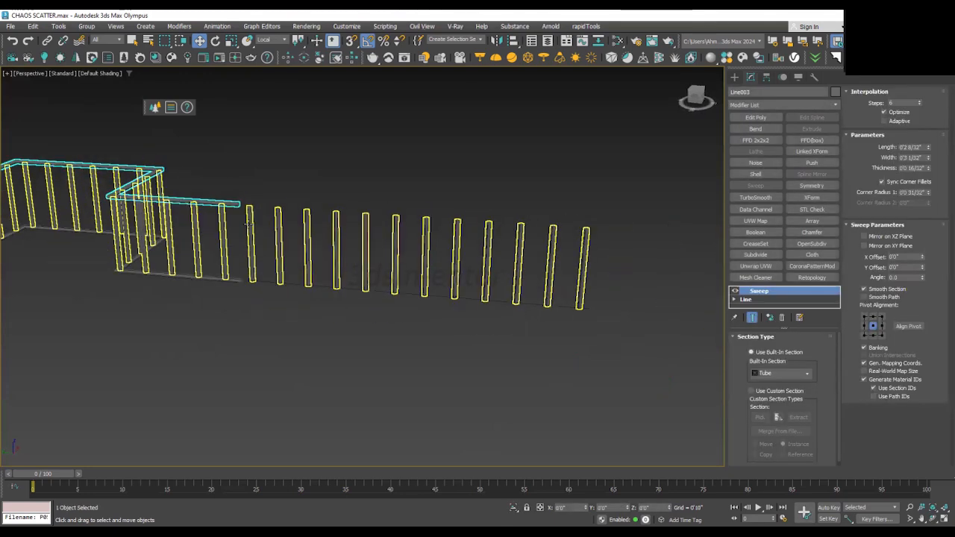
click(800, 299)
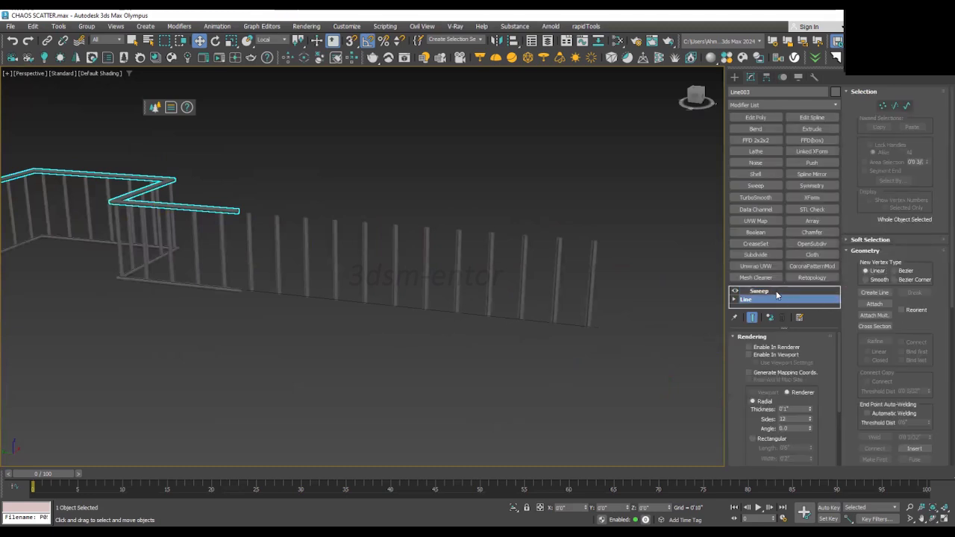
key(1)
key(1)
click(352, 299)
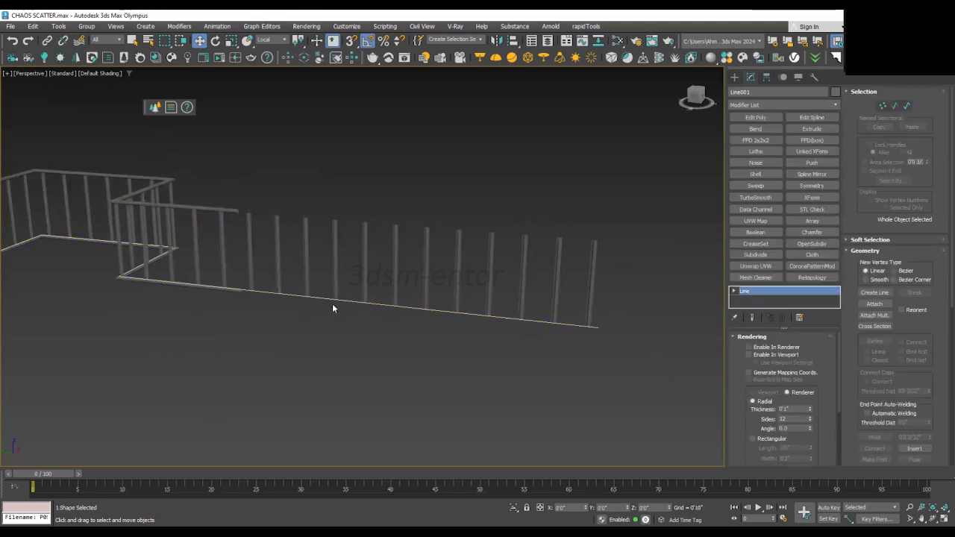
click(230, 288)
scroll(233, 282, up, 4)
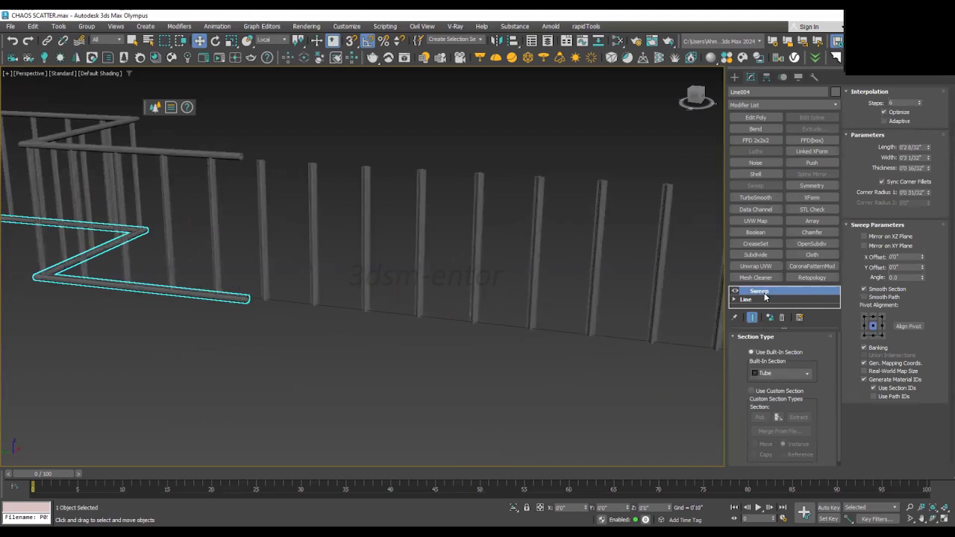
click(236, 155)
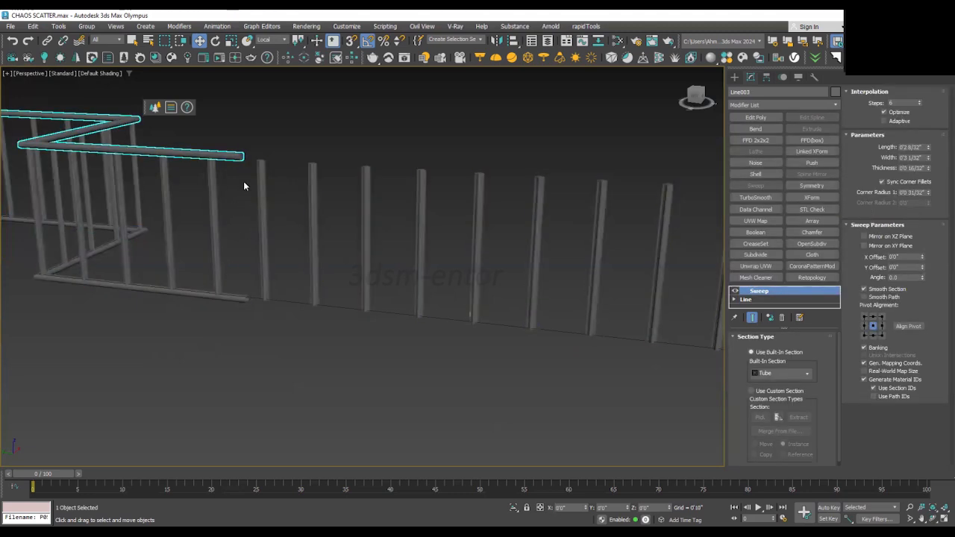
middle_drag(246, 190, 275, 226)
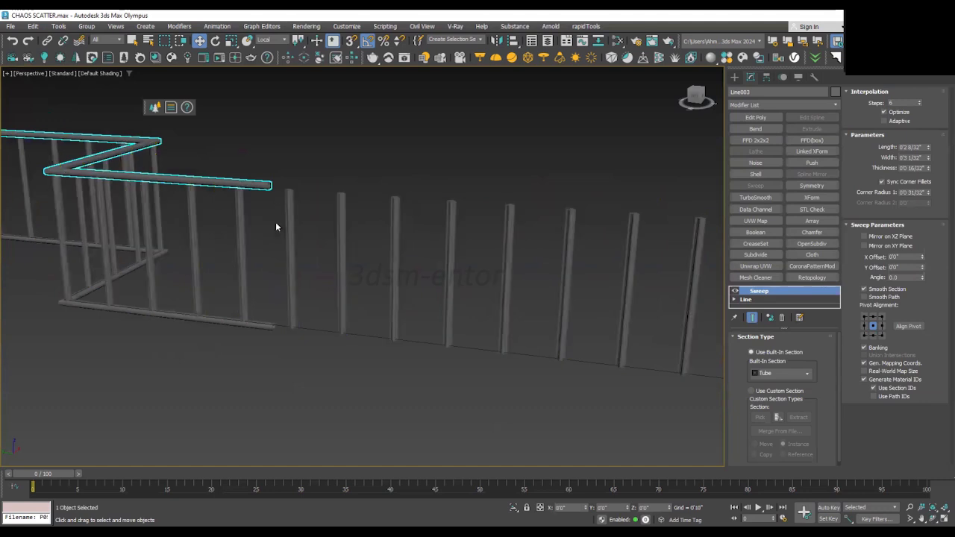
- Set the built-in section of the lower rail's Sweep modifier to Bar
click(247, 319)
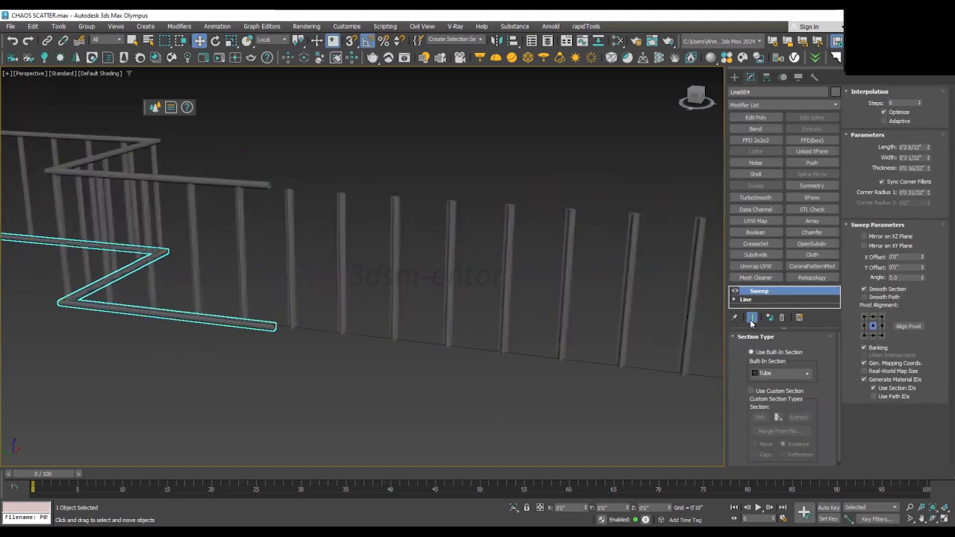
click(807, 375)
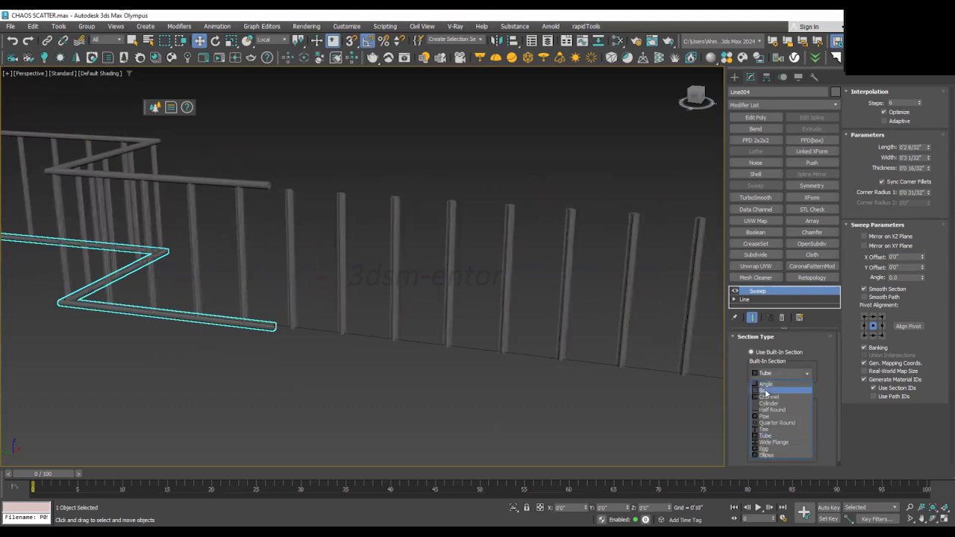
click(765, 393)
alt+middle_drag(256, 318, 337, 329)
scroll(291, 262, up, 3)
- Extend the upper rail by moving its path's end vertex along Y to the last scattered post
click(314, 267)
scroll(318, 259, down, 4)
alt+middle_drag(321, 262, 327, 299)
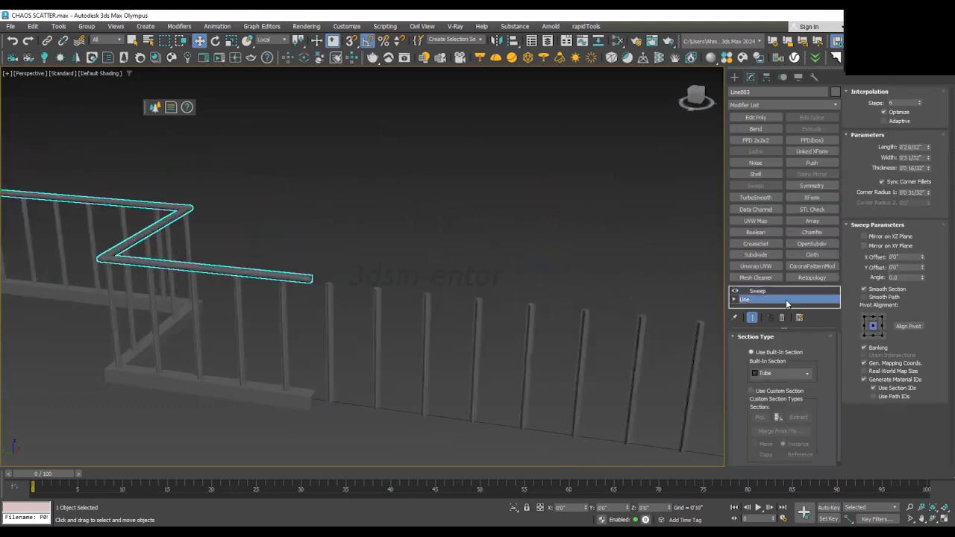
key(1)
scroll(168, 245, down, 4)
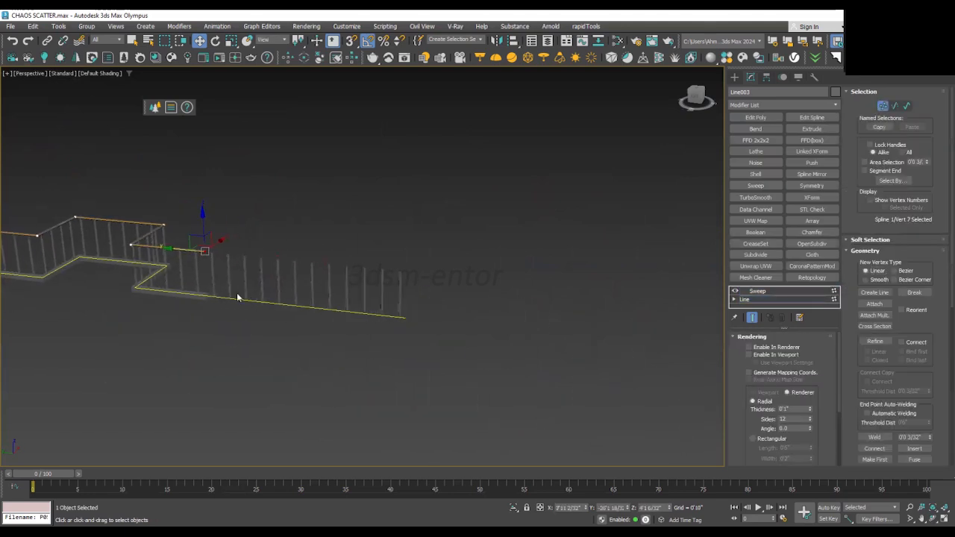
scroll(186, 255, up, 2)
drag(190, 245, 459, 270)
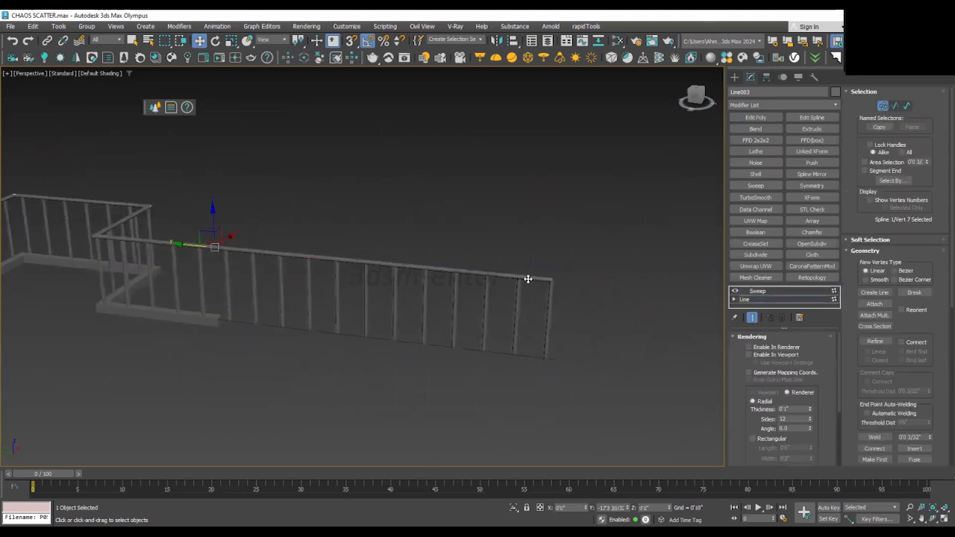
drag(530, 281, 531, 281)
key(1)
- Extend the lower rail's end vertex along Y to the last scattered post and leave vertex editing
click(179, 318)
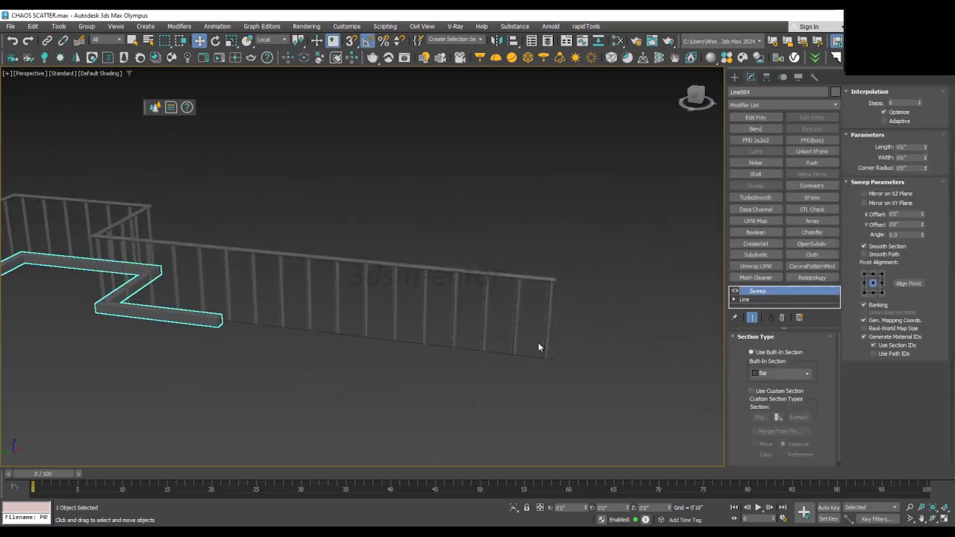
key(1)
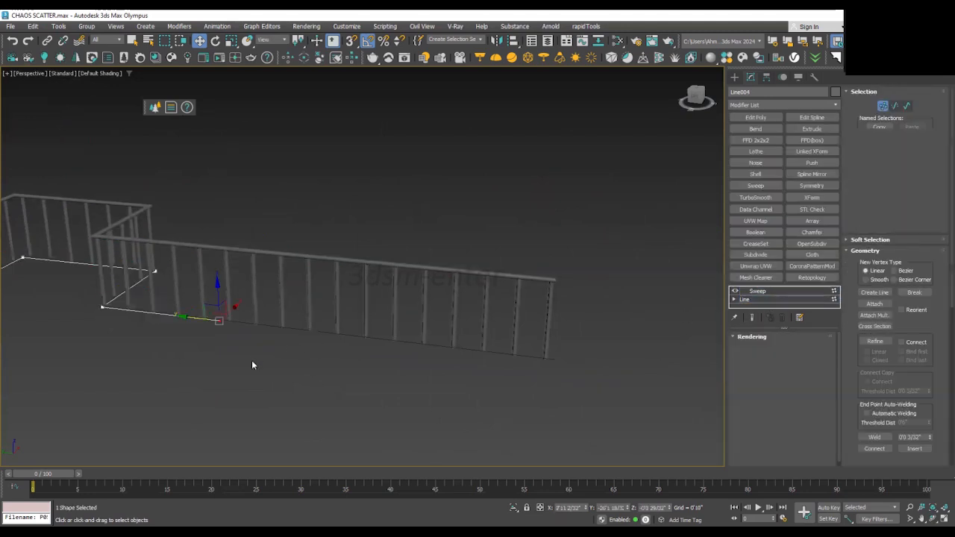
drag(202, 318, 533, 361)
key(1)
- Deselect the lower rail, turn on edged-face display and examine the extended railing along its bottom bar
click(490, 294)
scroll(482, 307, down, 4)
alt+middle_drag(473, 323, 387, 313)
scroll(381, 306, up, 6)
scroll(378, 315, down, 5)
key(F4)
scroll(443, 329, down, 3)
mouse_move(443, 329)
alt+middle_down()
mouse_move(342, 321)
mouse_move(301, 305)
mouse_move(391, 299)
mouse_move(403, 314)
mouse_move(364, 328)
mouse_move(476, 363)
mouse_move(353, 379)
mouse_move(380, 288)
mouse_move(406, 327)
mouse_move(488, 315)
mouse_move(474, 335)
alt+middle_up()
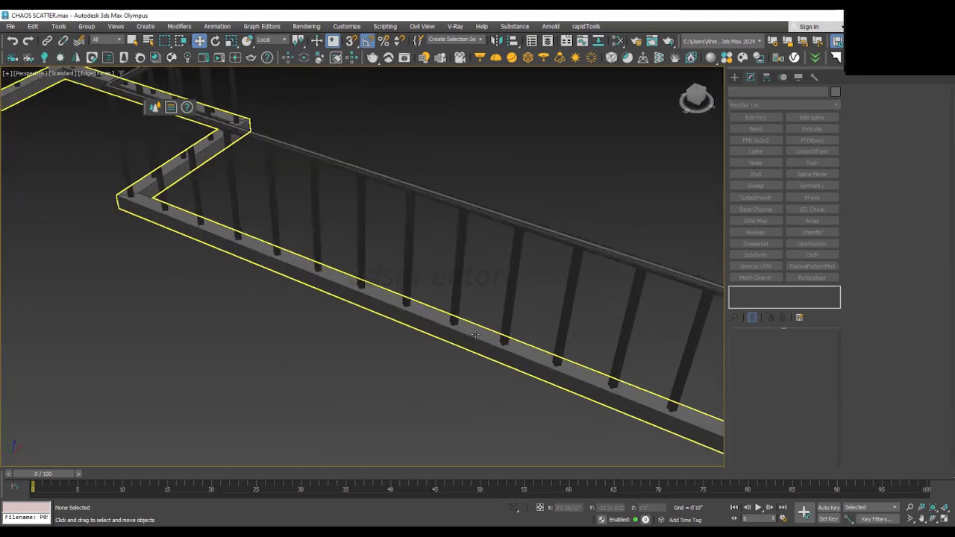
- Refine the base line's long last segment with two new vertices near its middle
key(F3)
click(429, 316)
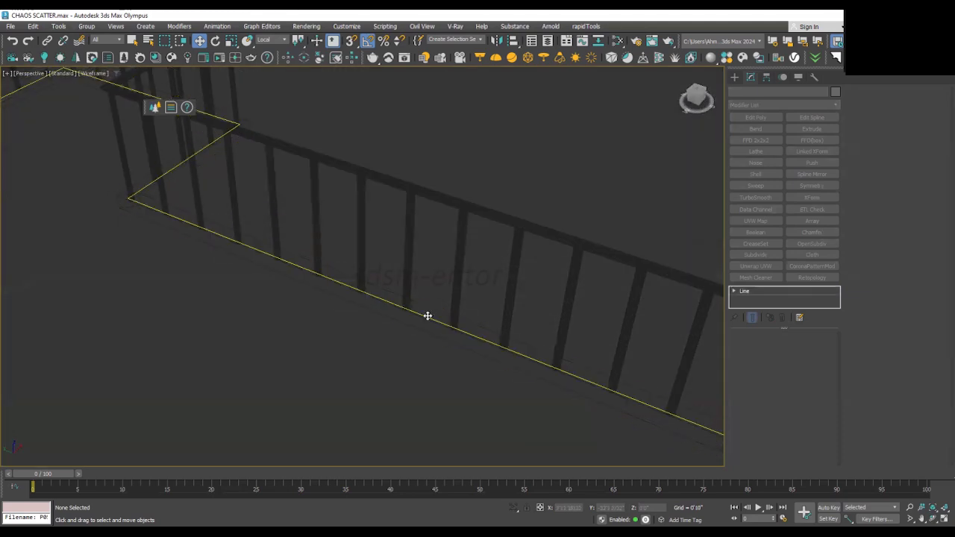
key(F3)
scroll(407, 330, down, 4)
scroll(407, 330, up, 2)
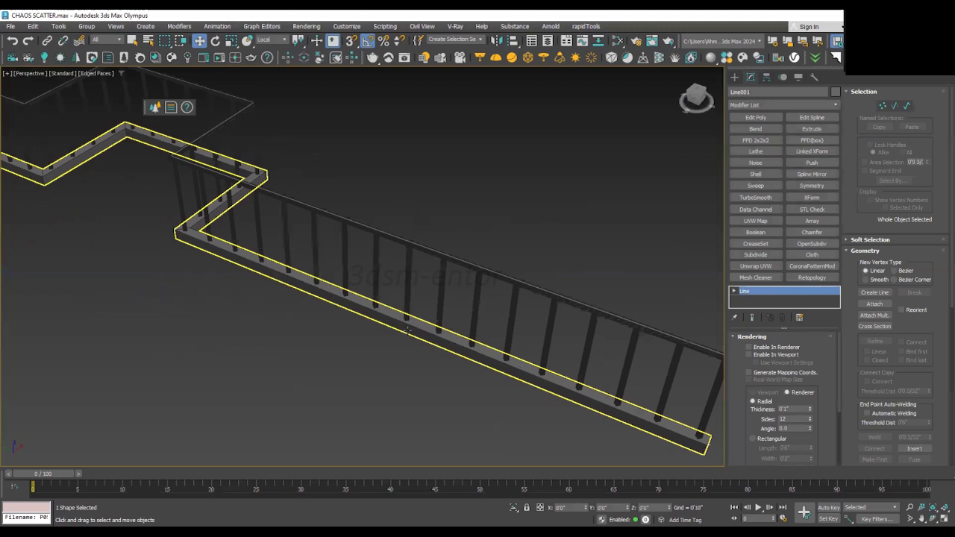
click(879, 104)
alt+middle_drag(369, 309, 418, 303)
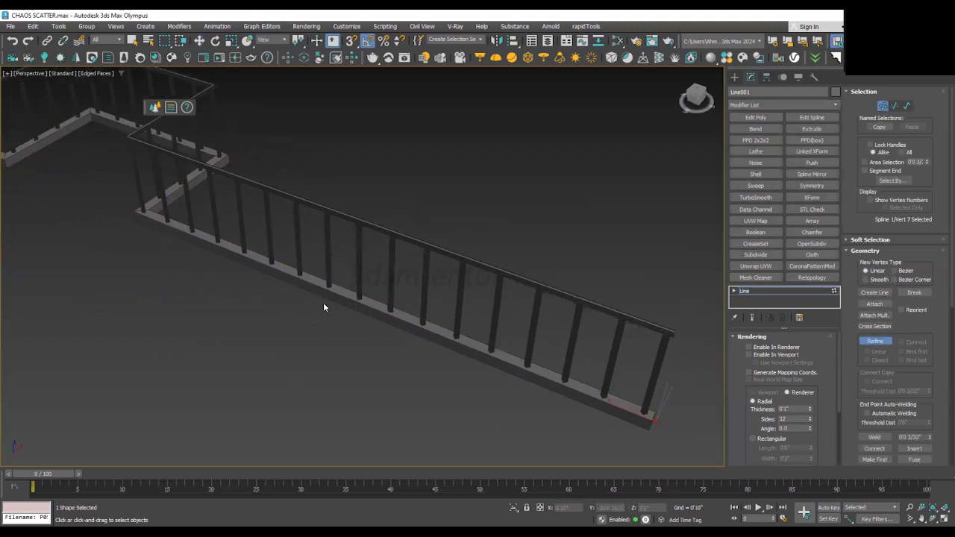
key(F3)
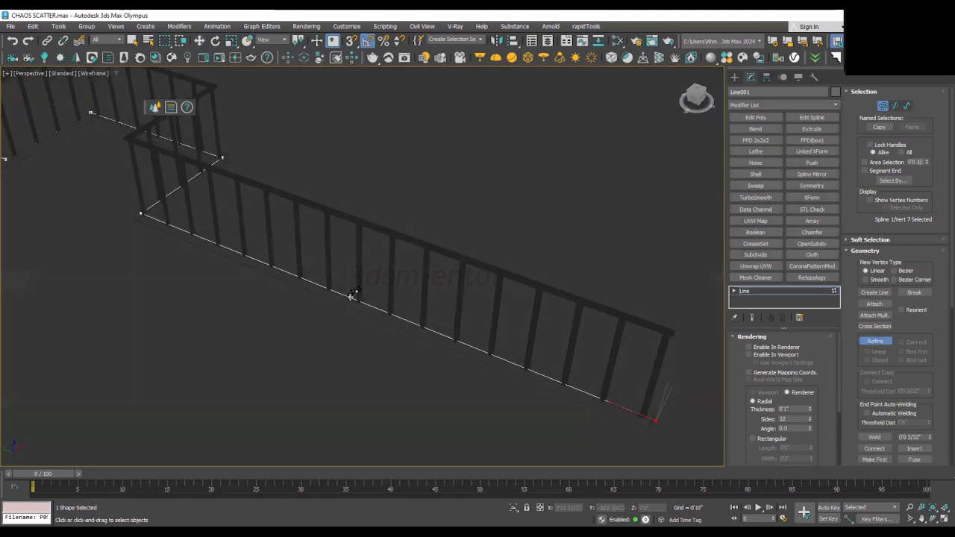
click(484, 353)
right_click(485, 350)
key(F3)
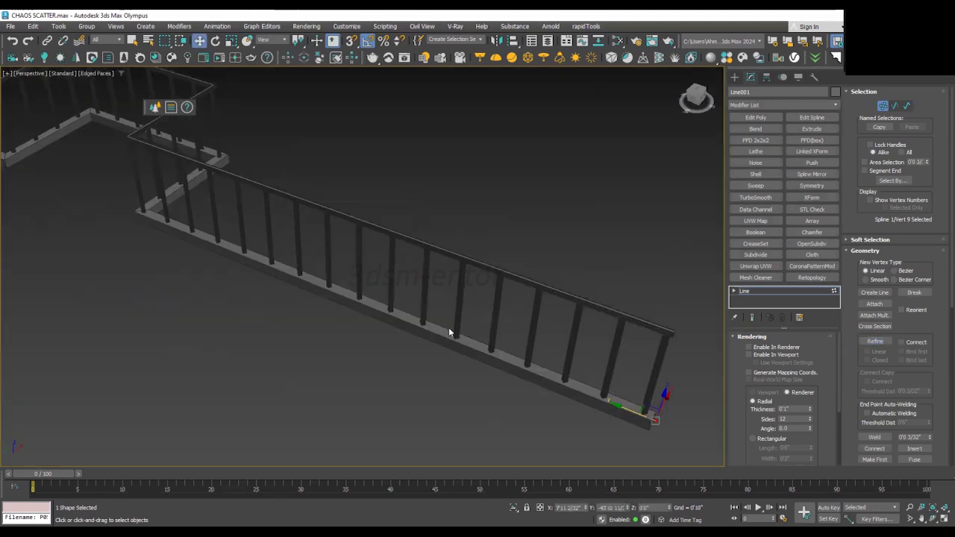
- Select the base line segment between the two new vertices and extrude it sideways into a rectangular bay
scroll(441, 326, down, 4)
scroll(442, 321, up, 3)
middle_drag(445, 321, 328, 311)
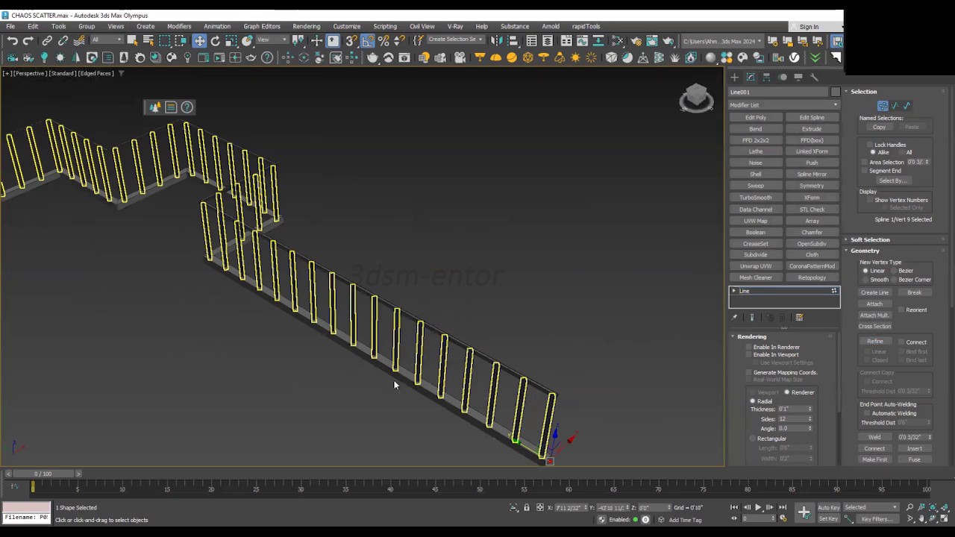
key(2)
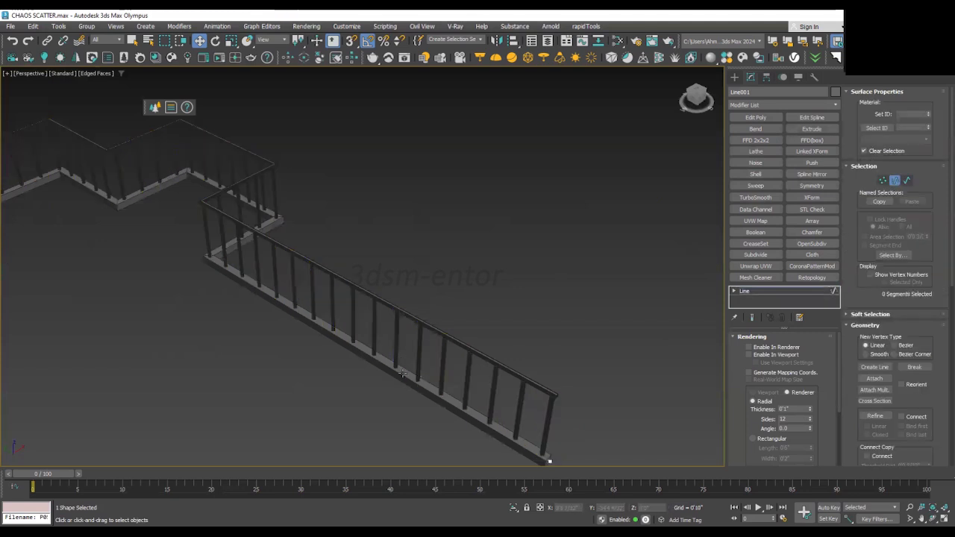
key(F3)
drag(403, 359, 377, 402)
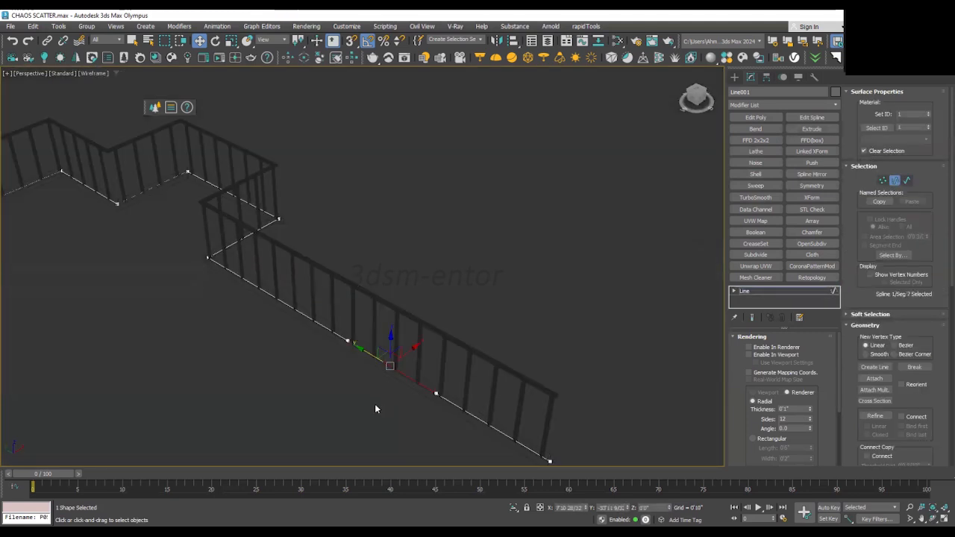
key(F3)
alt+middle_drag(393, 361, 317, 362)
alt+middle_drag(418, 379, 356, 346)
mouse_move(368, 334)
shift+mouse_down()
mouse_move(454, 383)
mouse_move(411, 366)
mouse_move(462, 372)
shift+mouse_up()
- Adjust the bay's depth by moving its outer segment along X and leave segment editing
mouse_move(424, 361)
middle_down()
mouse_move(397, 356)
mouse_move(448, 351)
mouse_move(398, 348)
mouse_move(423, 381)
middle_up()
drag(403, 359, 360, 363)
scroll(361, 362, down, 3)
alt+middle_drag(361, 362, 387, 365)
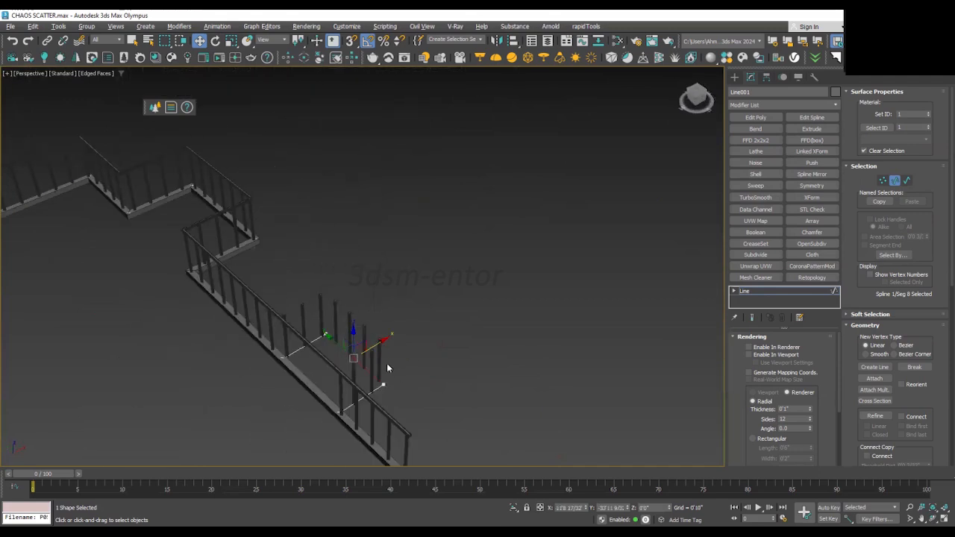
scroll(377, 360, up, 2)
drag(360, 350, 351, 355)
alt+middle_drag(397, 390, 338, 367)
scroll(350, 371, down, 4)
key(2)
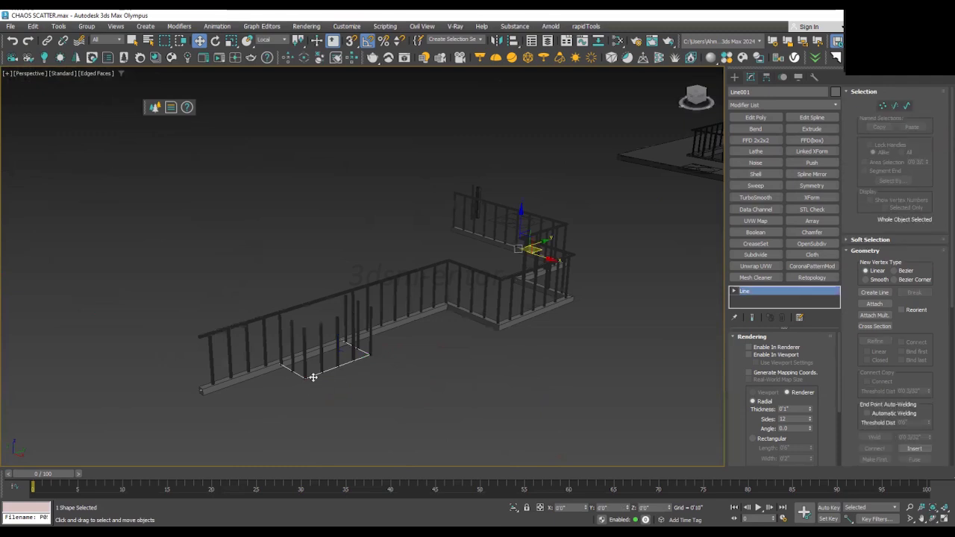
- Examine the posts around the new bay and check the Sweep levels of the lower and upper rails
scroll(317, 378, up, 2)
key(2)
key(2)
scroll(350, 398, down, 3)
alt+middle_drag(351, 399, 424, 410)
middle_drag(424, 410, 455, 350)
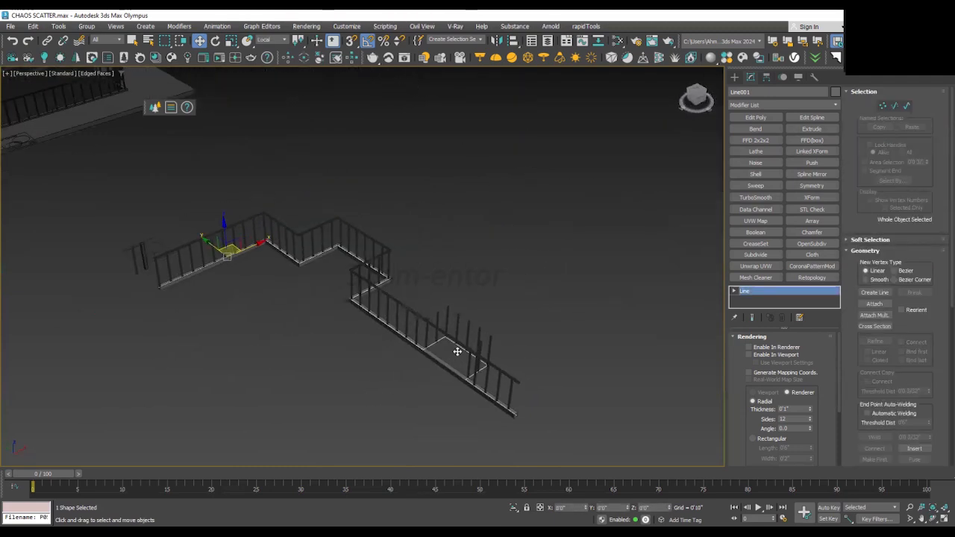
scroll(430, 362, up, 3)
click(439, 333)
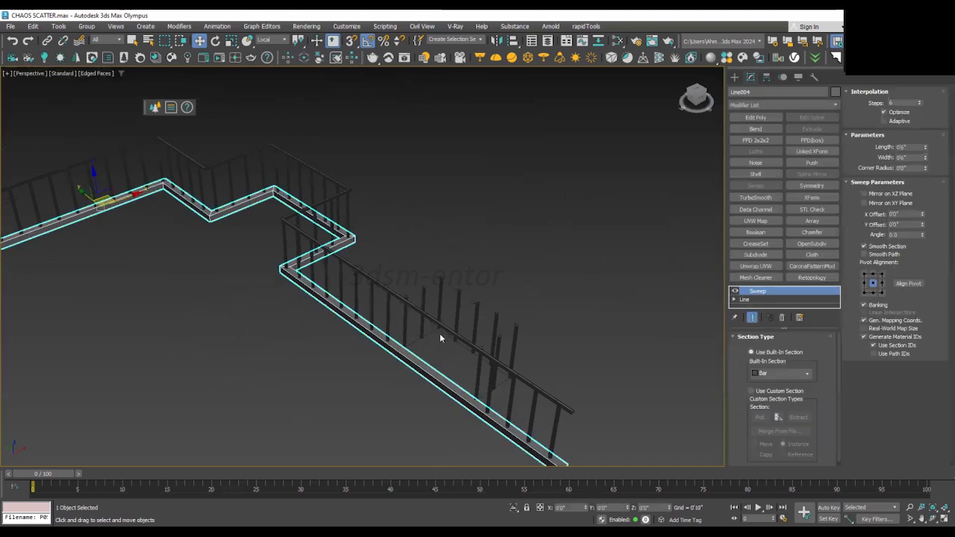
click(445, 328)
- Examine the closed railing around the floor slab opening as a whole
alt+middle_drag(445, 329, 254, 330)
scroll(418, 333, down, 5)
scroll(418, 333, up, 5)
scroll(498, 373, up, 3)
alt+middle_drag(481, 368, 351, 288)
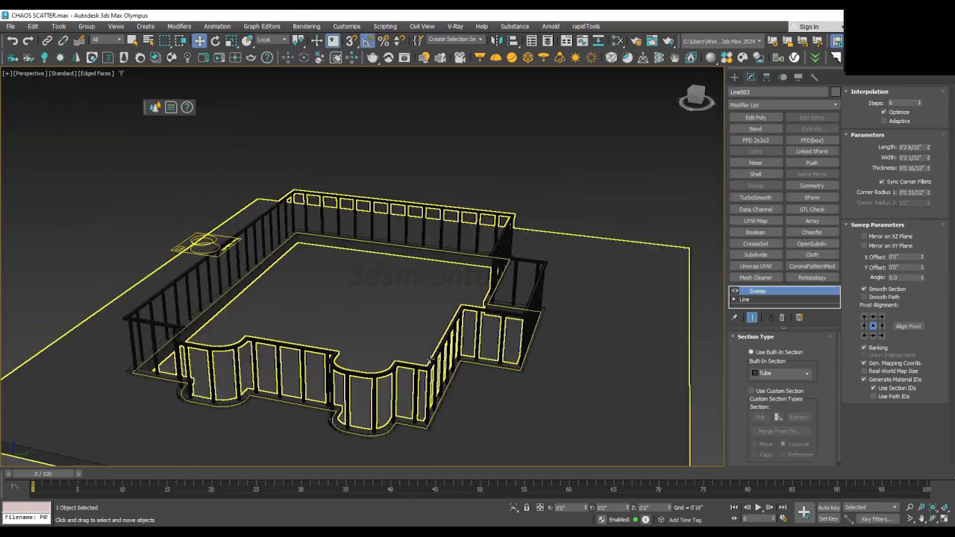
click(335, 409)
click(436, 366)
alt+middle_drag(436, 366, 432, 420)
click(364, 293)
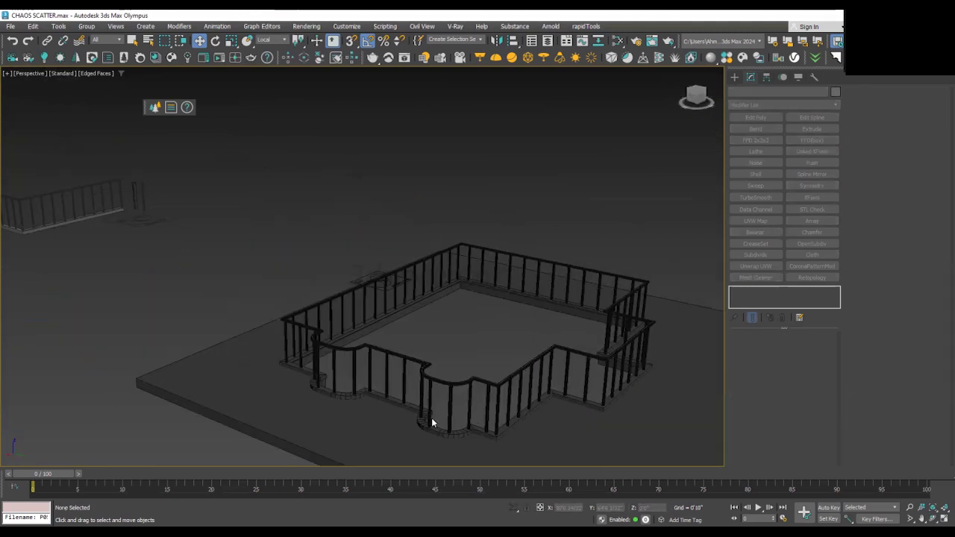
- Inspect the curved bay of the slab railing, including its posts, handrail and base bar
scroll(507, 431, up, 2)
scroll(467, 386, up, 3)
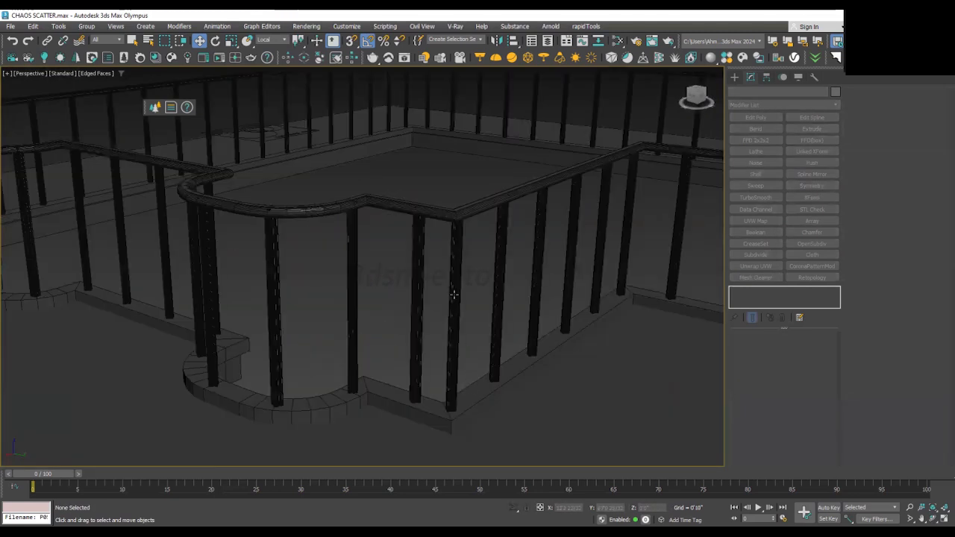
scroll(397, 328, down, 1)
mouse_move(397, 328)
middle_down()
mouse_move(582, 396)
mouse_move(186, 247)
mouse_move(164, 224)
middle_up()
middle_drag(451, 344, 307, 296)
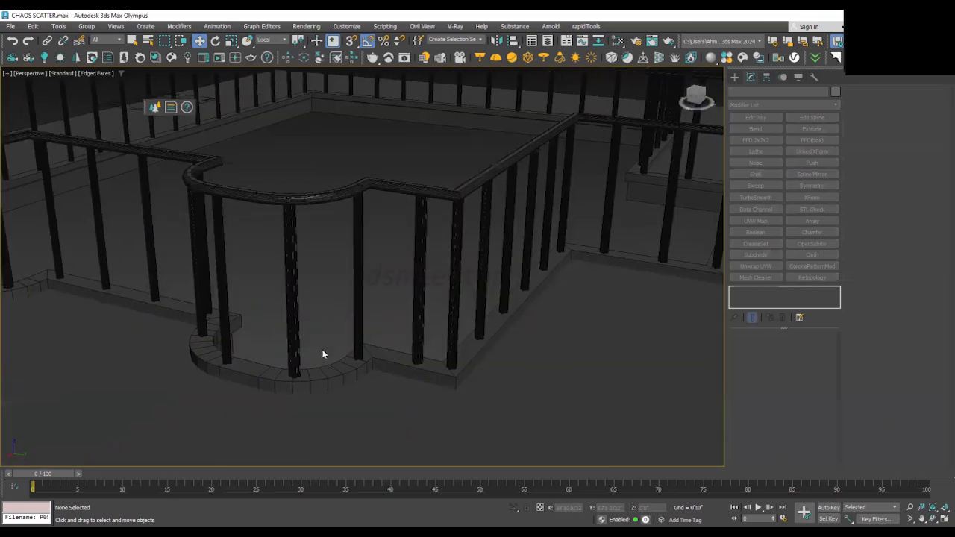
- Examine the slab railing's corners and recesses from above and select the double height group
scroll(308, 227, down, 6)
alt+middle_drag(309, 229, 175, 224)
scroll(433, 320, up, 6)
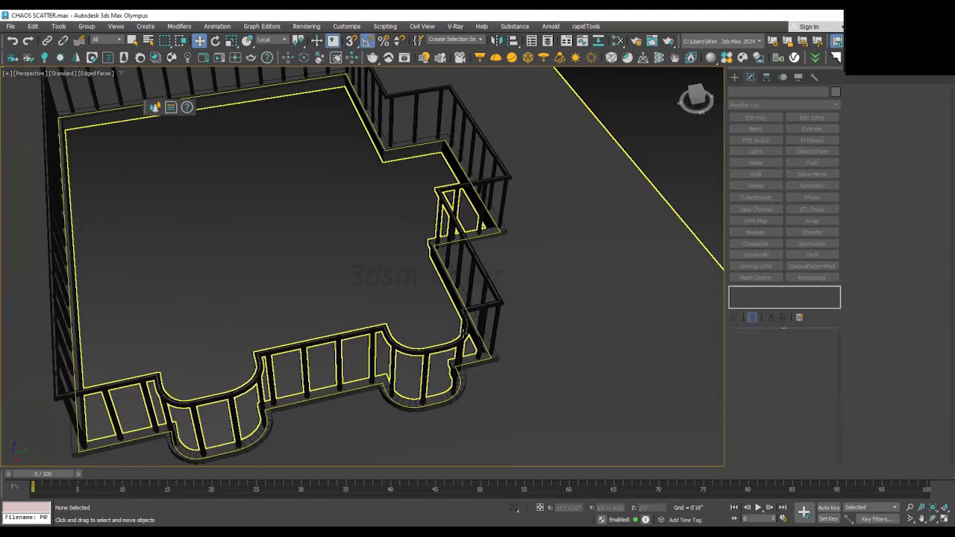
scroll(455, 319, up, 3)
scroll(457, 314, down, 3)
middle_drag(456, 313, 456, 328)
middle_drag(402, 261, 405, 291)
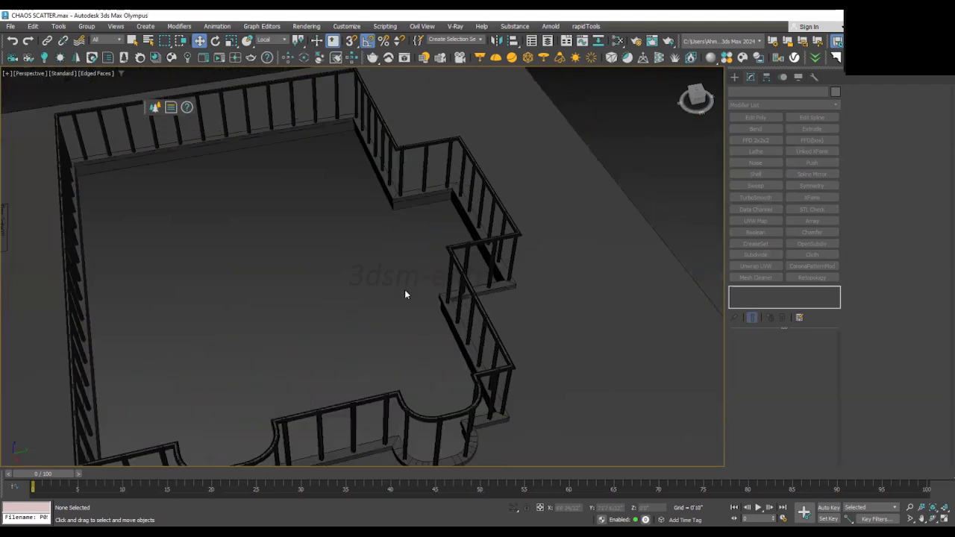
alt+middle_drag(341, 266, 288, 322)
scroll(379, 286, down, 3)
click(411, 310)
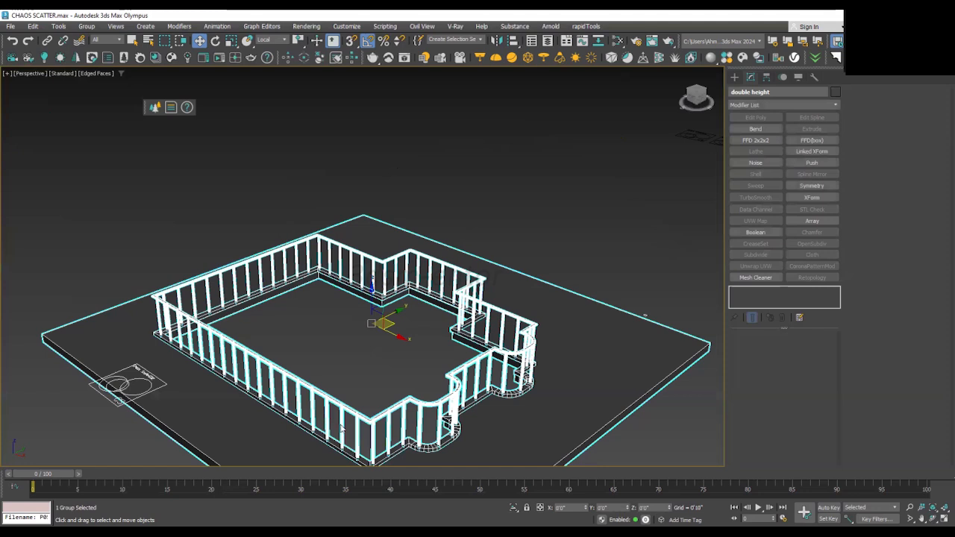
- View the double height group from several sides and select it together with the line-based railing and scatter objects
scroll(350, 305, down, 3)
alt+middle_drag(350, 306, 135, 296)
scroll(130, 307, up, 3)
scroll(165, 292, down, 3)
scroll(165, 293, up, 3)
scroll(171, 294, down, 4)
alt+middle_drag(247, 319, 380, 422)
scroll(221, 327, down, 2)
drag(2, 184, 2, 185)
scroll(299, 345, up, 3)
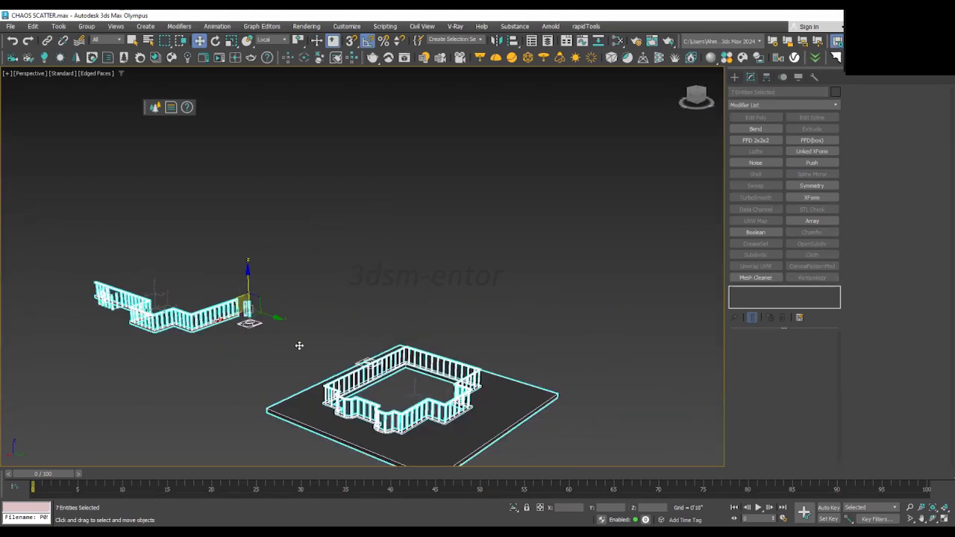
right_click(402, 343)
click(327, 309)
- Frame the stair group and examine its steps, railings and the Chaos Scatter objects beside it
scroll(291, 306, down, 4)
alt+middle_drag(293, 309, 359, 344)
key(z)
scroll(392, 354, up, 3)
scroll(387, 353, down, 3)
scroll(256, 387, up, 3)
alt+middle_drag(255, 386, 294, 364)
drag(214, 443, 214, 443)
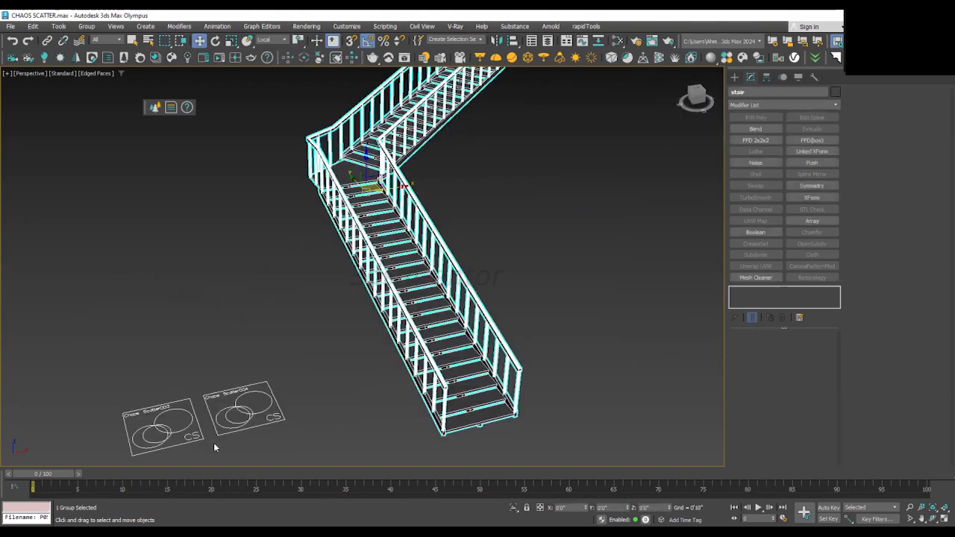
alt+middle_drag(399, 352, 306, 379)
scroll(276, 329, up, 3)
scroll(271, 329, down, 4)
scroll(329, 361, up, 2)
click(306, 379)
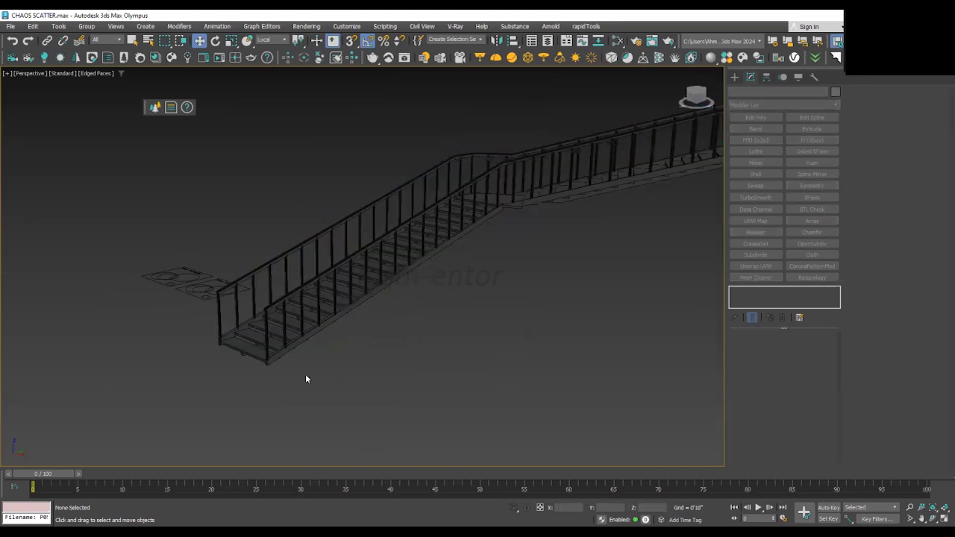
- Switch the geometry creation category to Stairs
scroll(305, 377, down, 4)
middle_drag(311, 375, 582, 304)
click(734, 77)
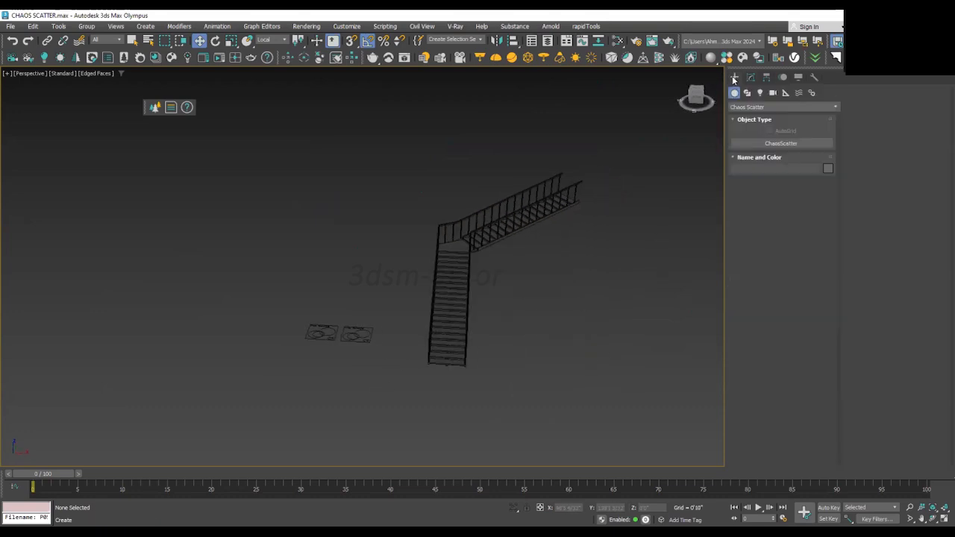
click(757, 107)
click(739, 225)
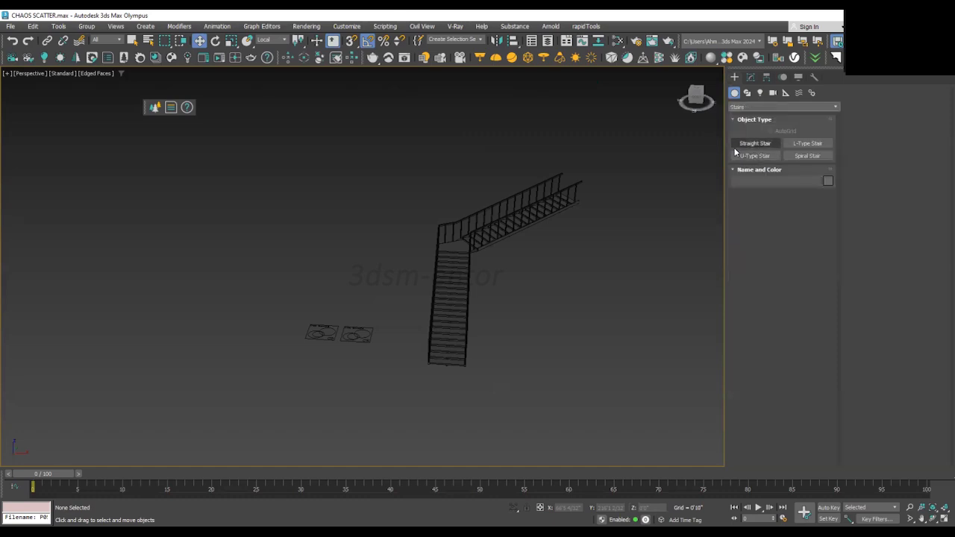
- Draw an L-Type Stair in the Top view beside the existing one, with flights about 23'7" and 8'10" long
click(803, 145)
middle_drag(329, 298, 379, 315)
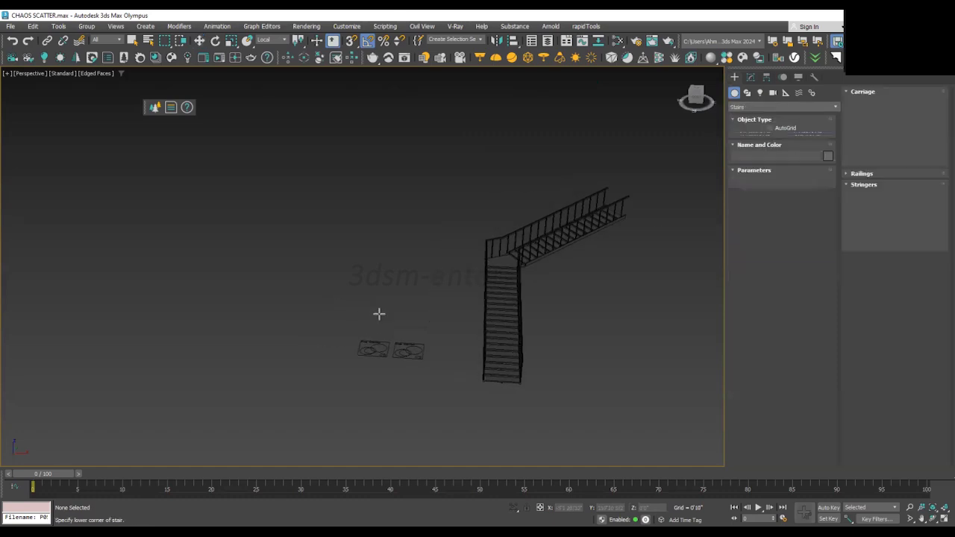
key(alt+w)
middle_click(224, 240)
key(alt+w)
drag(295, 390, 294, 149)
drag(101, 152, 186, 154)
click(27, 118)
right_click(27, 117)
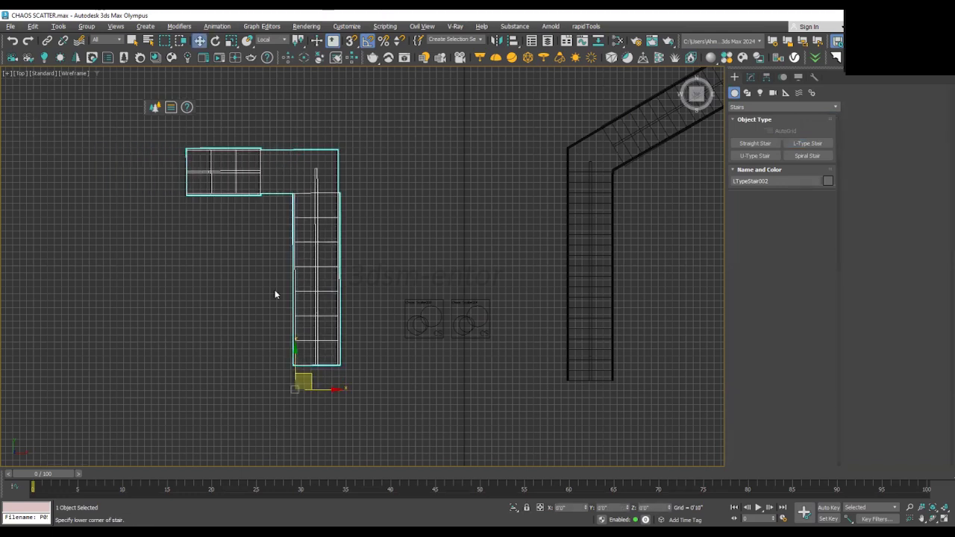
- Increase the new L-type stair's overall rise to about 21'4"
key(alt+w)
middle_click(469, 386)
key(alt+w)
key(z)
alt+middle_drag(514, 369, 480, 313)
scroll(478, 352, down, 3)
scroll(479, 313, up, 3)
click(752, 79)
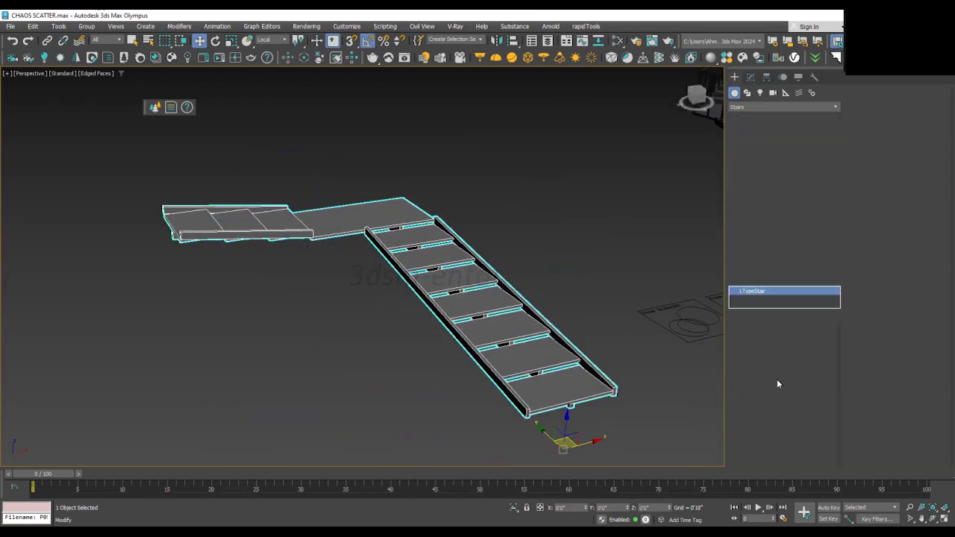
scroll(822, 413, down, 3)
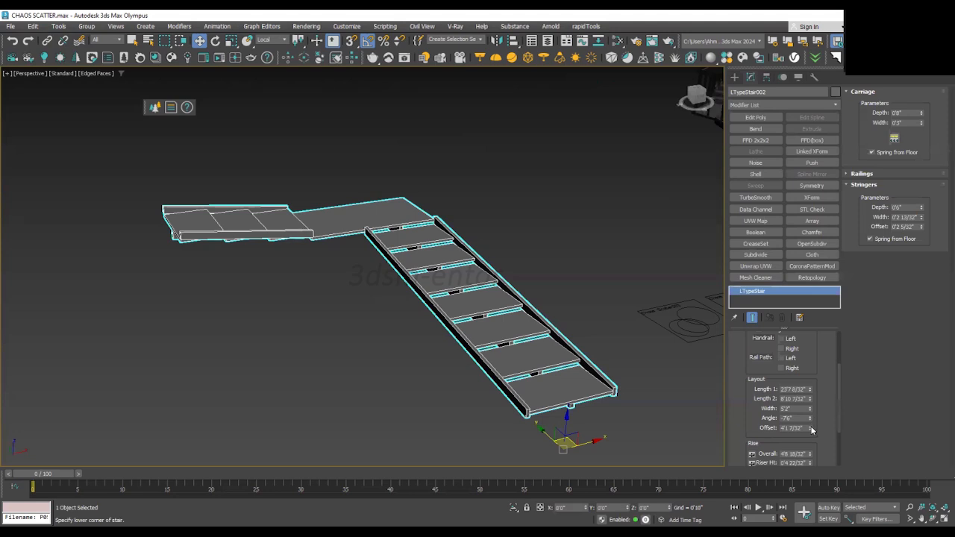
drag(813, 455, 823, 327)
scroll(450, 286, down, 4)
alt+middle_drag(450, 286, 366, 290)
scroll(409, 278, up, 4)
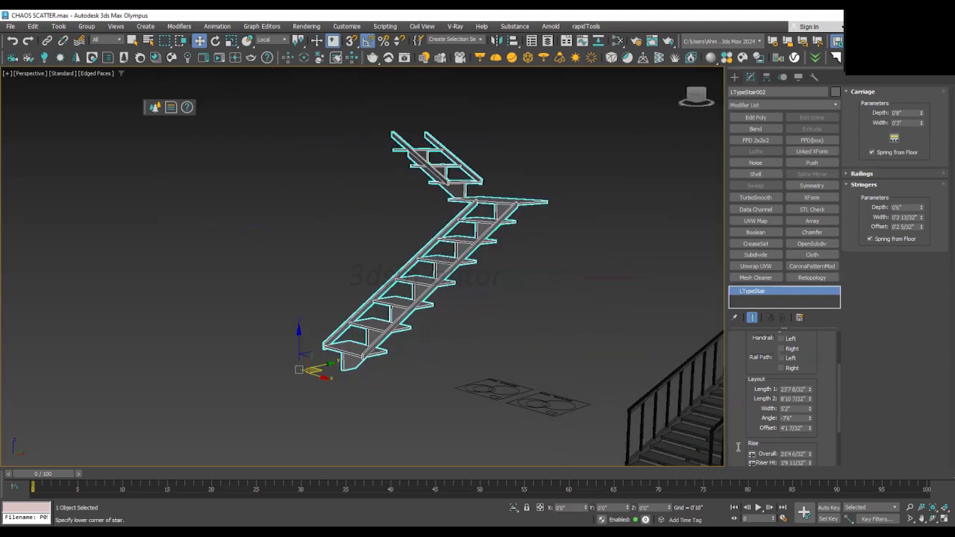
- Lock the new L-type stair's overall rise and increase its riser count to about 28
scroll(759, 438, down, 2)
click(752, 424)
click(810, 442)
click(811, 442)
click(811, 441)
click(810, 442)
click(810, 442)
click(810, 442)
click(810, 442)
click(810, 442)
click(811, 442)
click(811, 442)
click(810, 442)
click(810, 442)
click(810, 442)
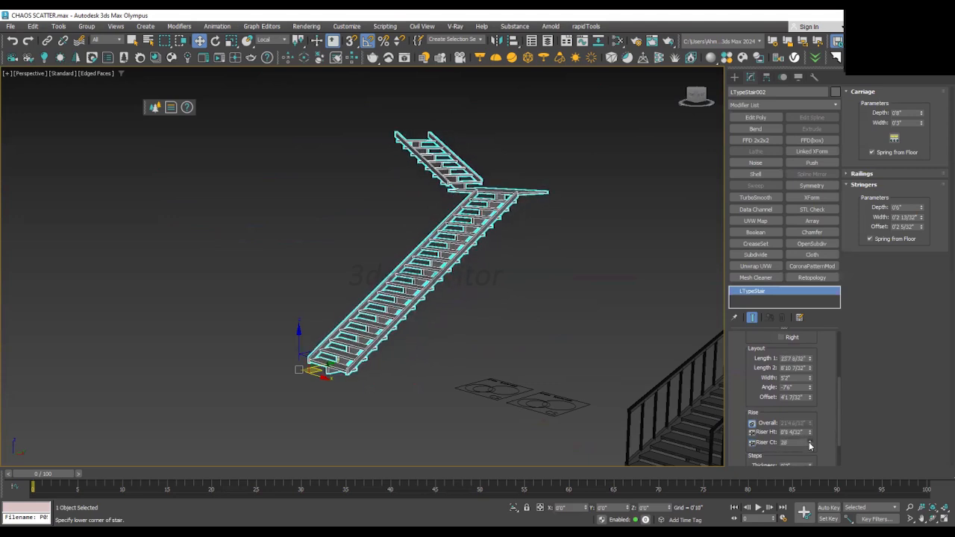
click(811, 442)
- Turn off the stair's stringers, keep the carriage, and inspect the flights from several angles
scroll(755, 385, up, 3)
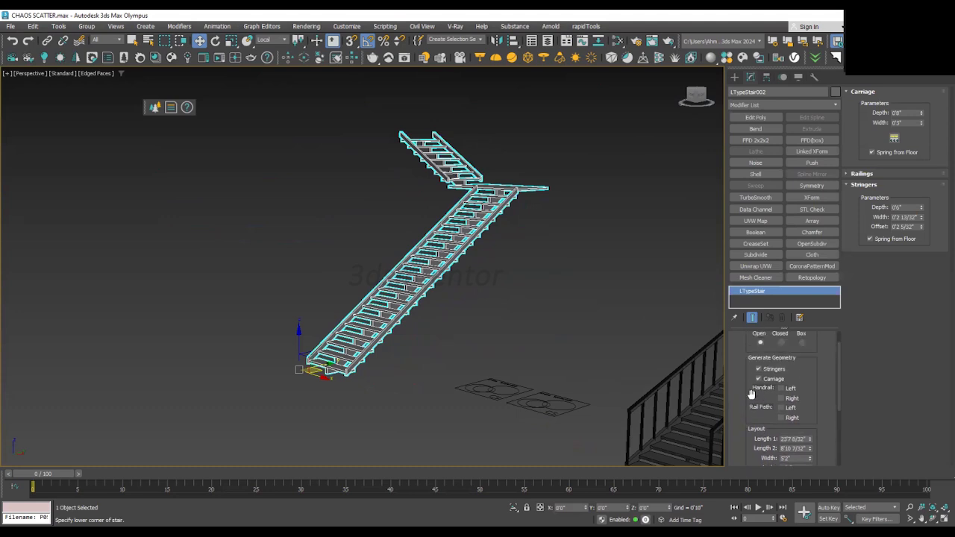
click(759, 371)
alt+middle_drag(485, 317, 522, 327)
scroll(461, 302, up, 4)
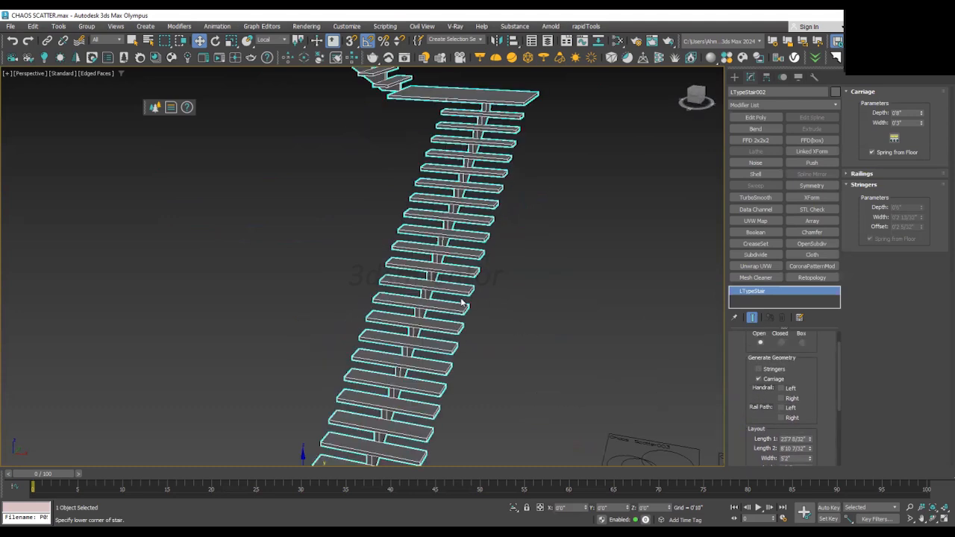
alt+middle_drag(471, 308, 399, 290)
scroll(442, 290, down, 3)
scroll(406, 304, up, 2)
scroll(407, 303, down, 2)
scroll(410, 291, up, 2)
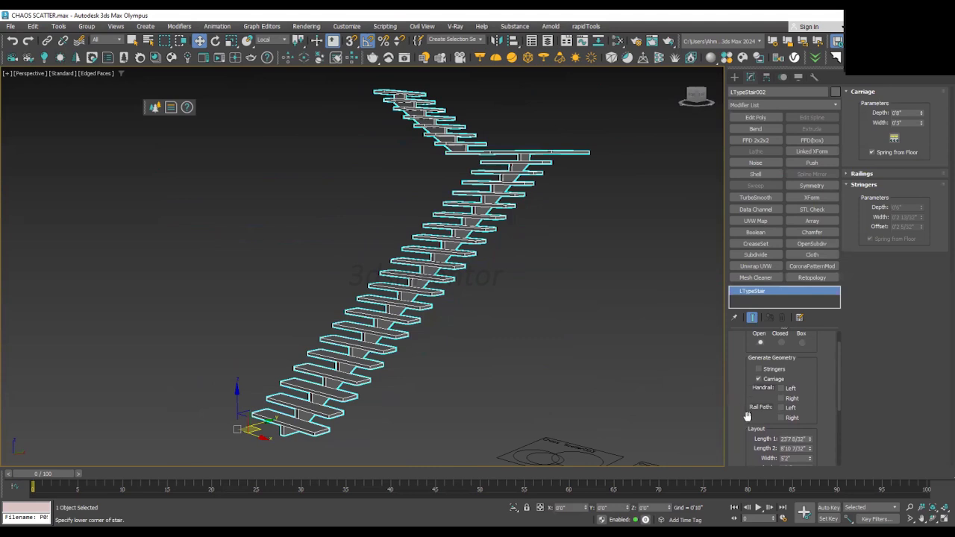
- Try the left and right handrails, turn them off, and generate the left and right rail paths instead
click(781, 388)
click(781, 398)
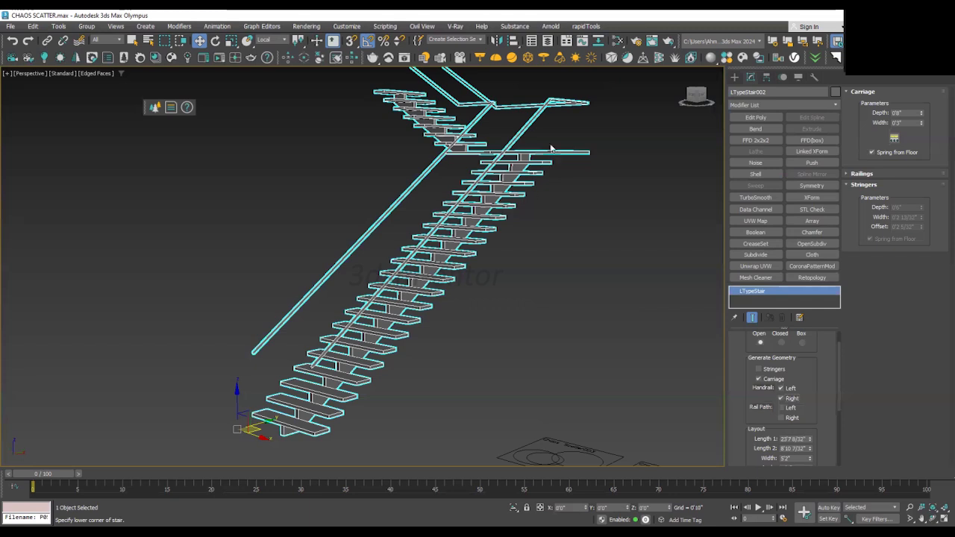
click(782, 389)
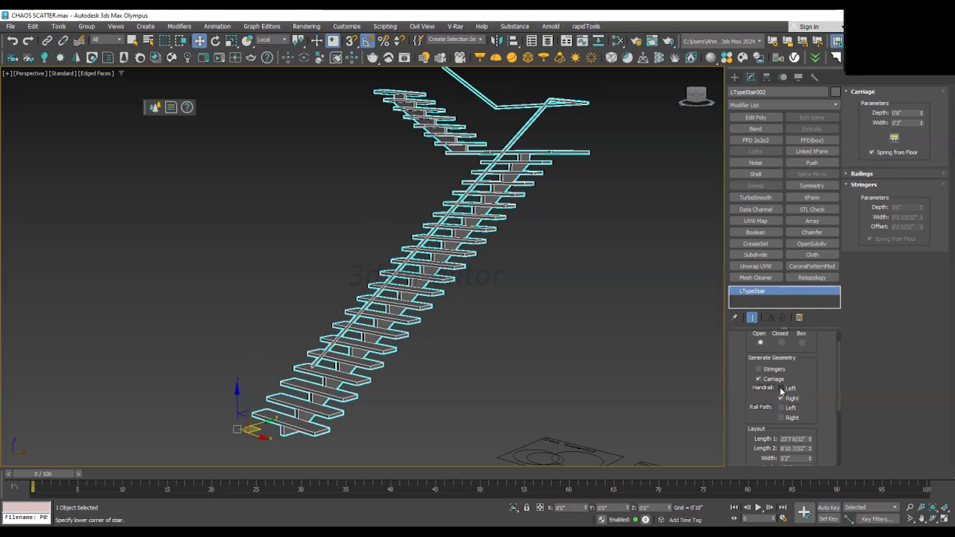
click(781, 399)
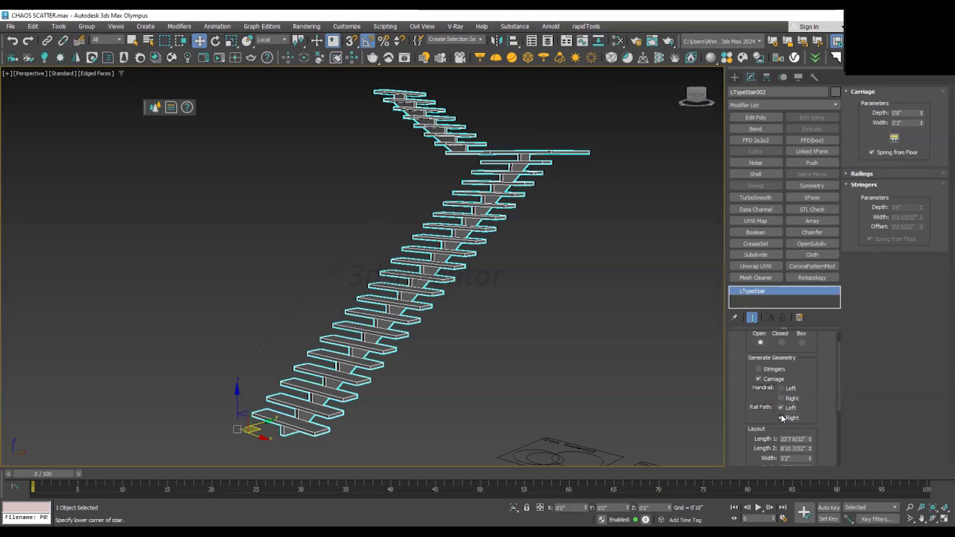
- Select both rail path splines and lower them about 3'8" onto the ends of the treads
alt+middle_drag(505, 302, 346, 267)
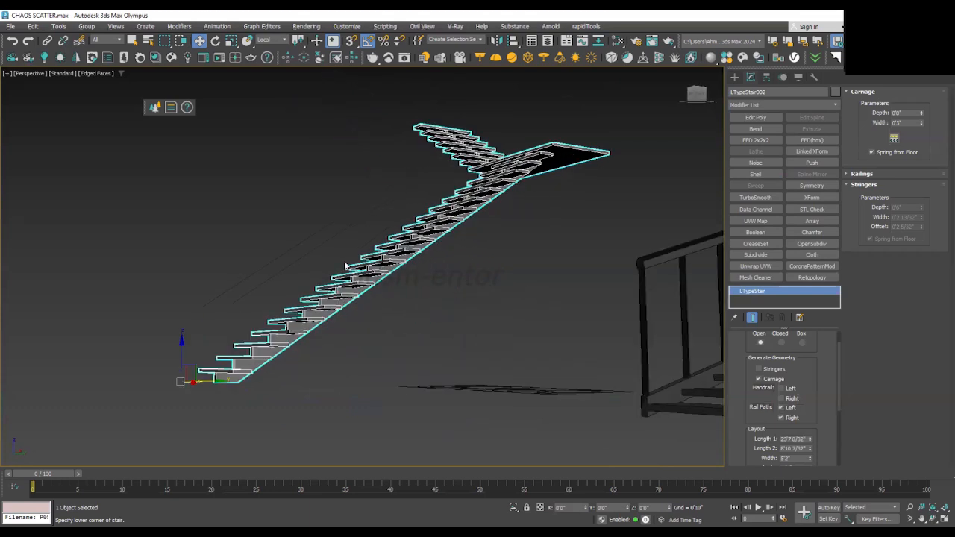
drag(283, 194, 279, 191)
alt+middle_drag(303, 157, 386, 215)
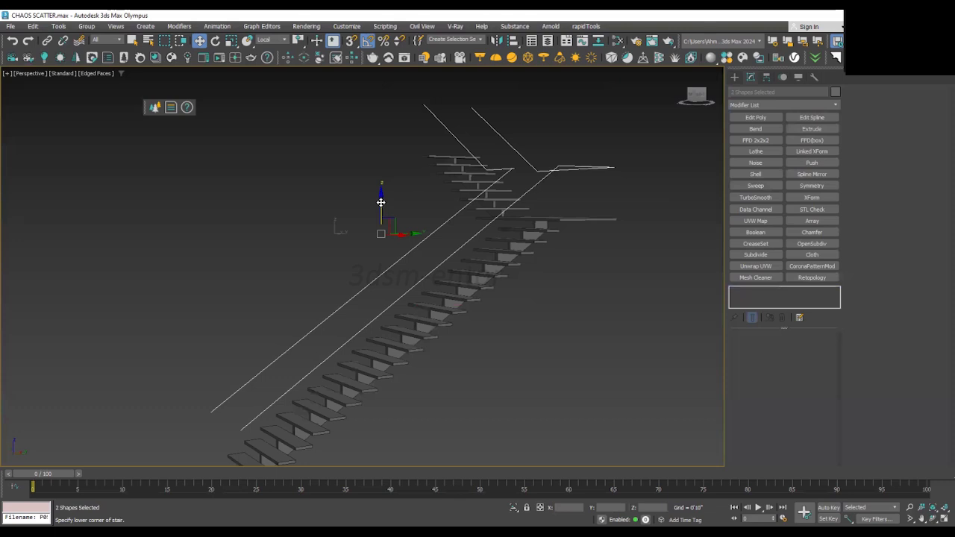
drag(381, 202, 375, 255)
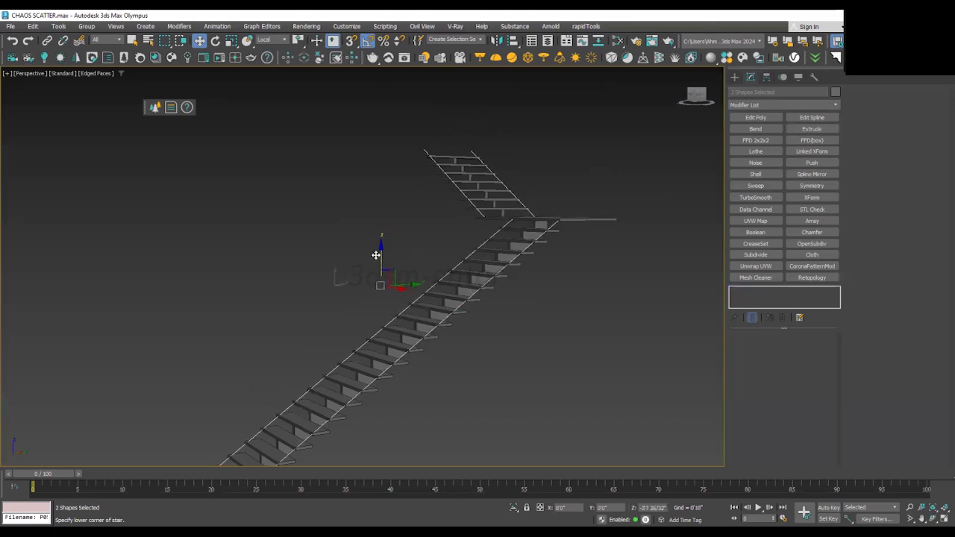
scroll(426, 225, down, 4)
alt+middle_drag(425, 225, 331, 329)
scroll(324, 373, up, 3)
- Place a new Chaos Scatter object on the ground beside the lower end of the new stair
click(324, 330)
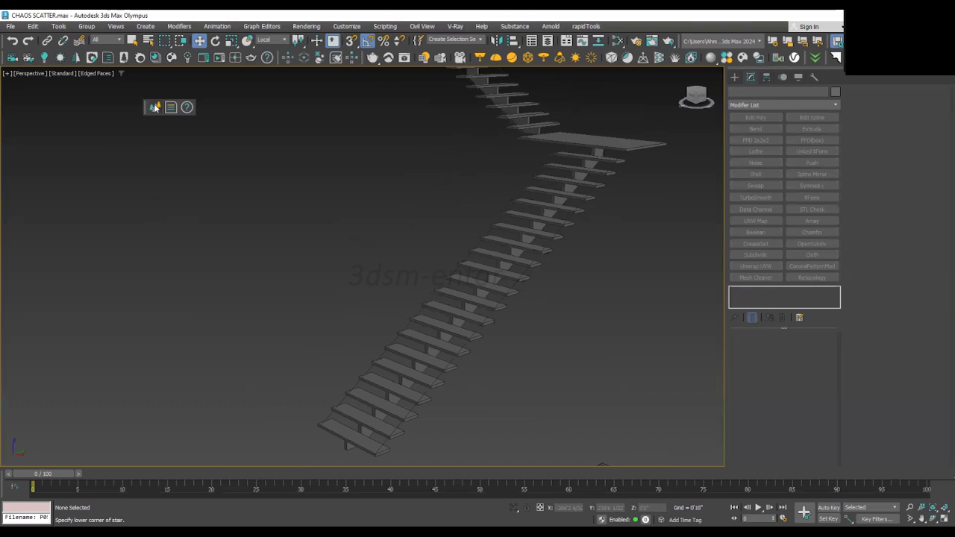
drag(251, 363, 254, 384)
key(w)
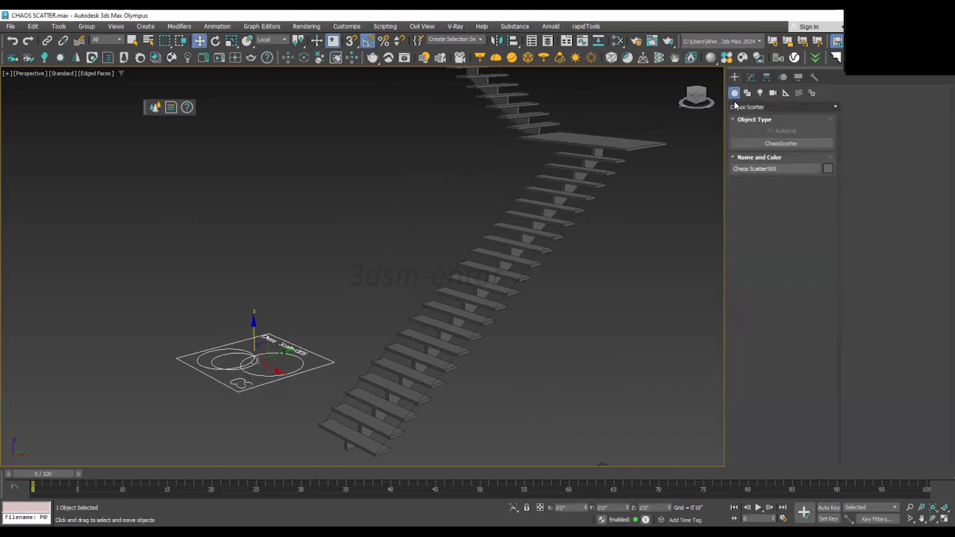
- Draw a square box post about 5" wide and 4'2" high next to the new Chaos Scatter object
key(b)
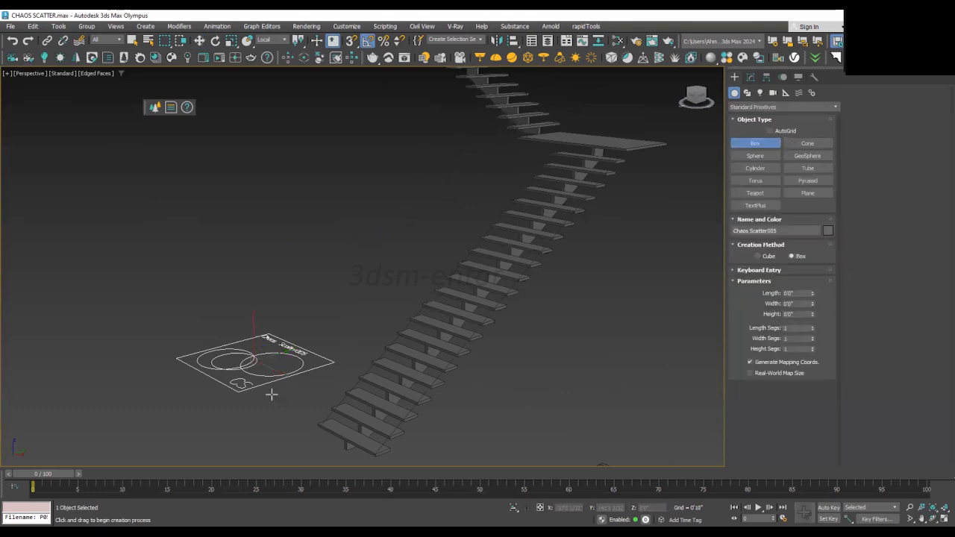
drag(273, 395, 268, 398)
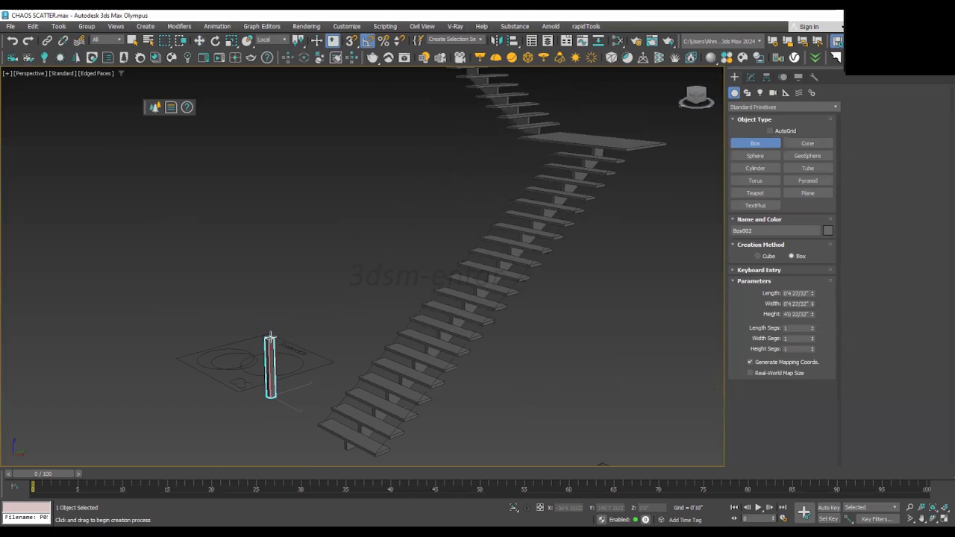
alt+middle_drag(295, 344, 307, 348)
key(w)
- Set the box post's length and width to 1.5" and its height to 3'6"
click(750, 77)
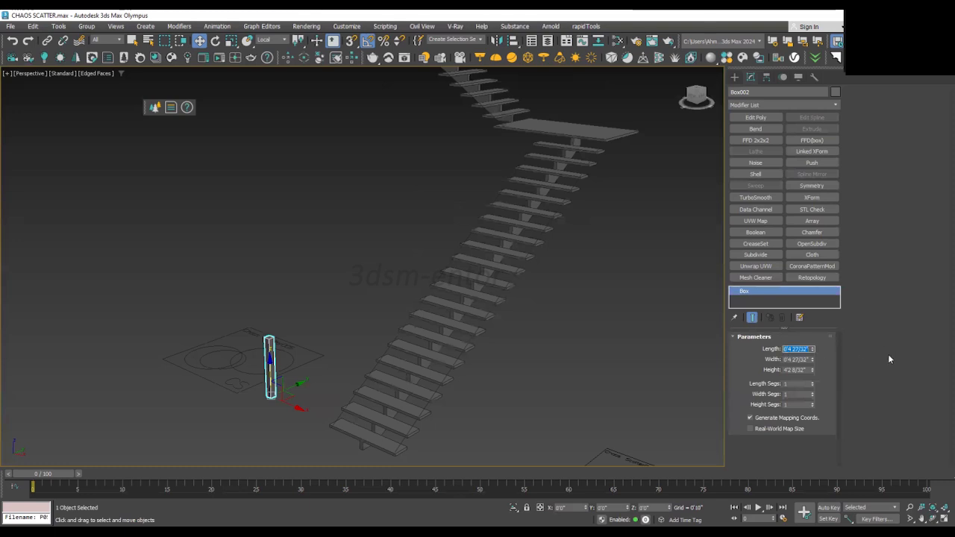
text(1.5)
key(Tab)
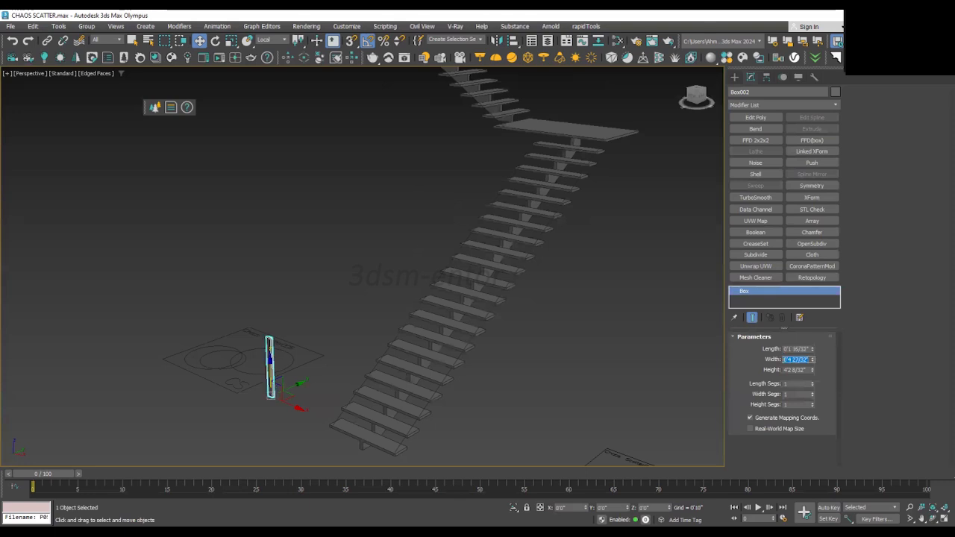
text(1.5)
key(Tab)
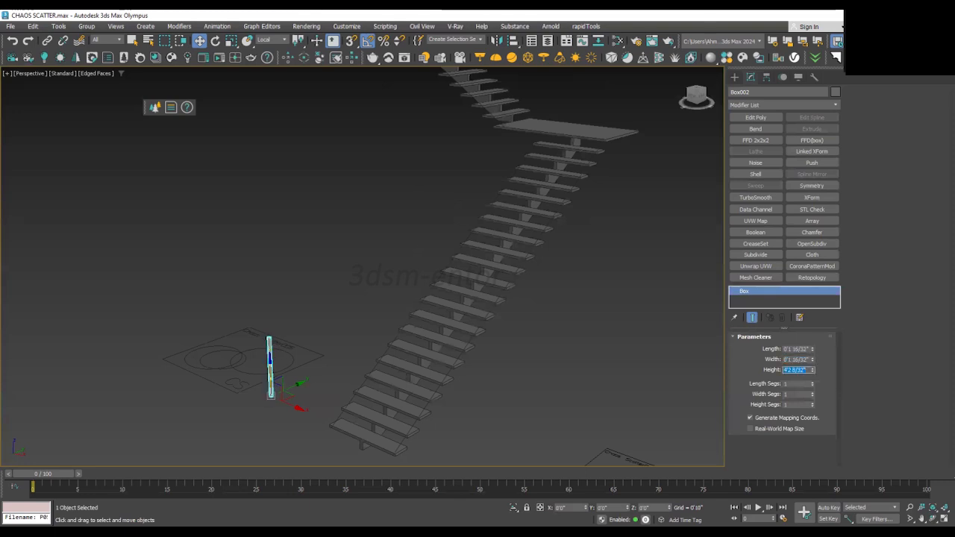
text(5)
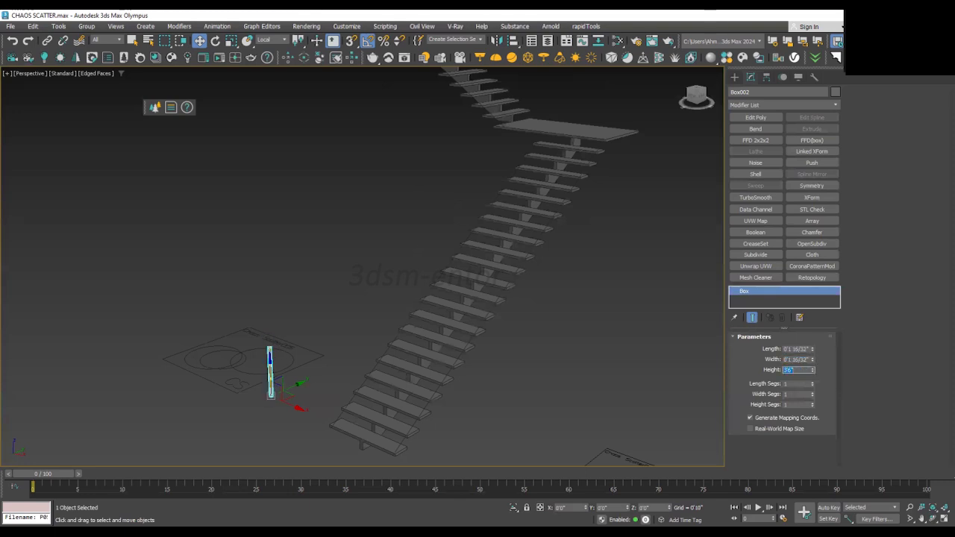
alt+middle_drag(396, 334, 338, 333)
- Add the stair's left and right rail paths to the new Chaos Scatter as distribution targets
click(333, 315)
drag(333, 313, 314, 380)
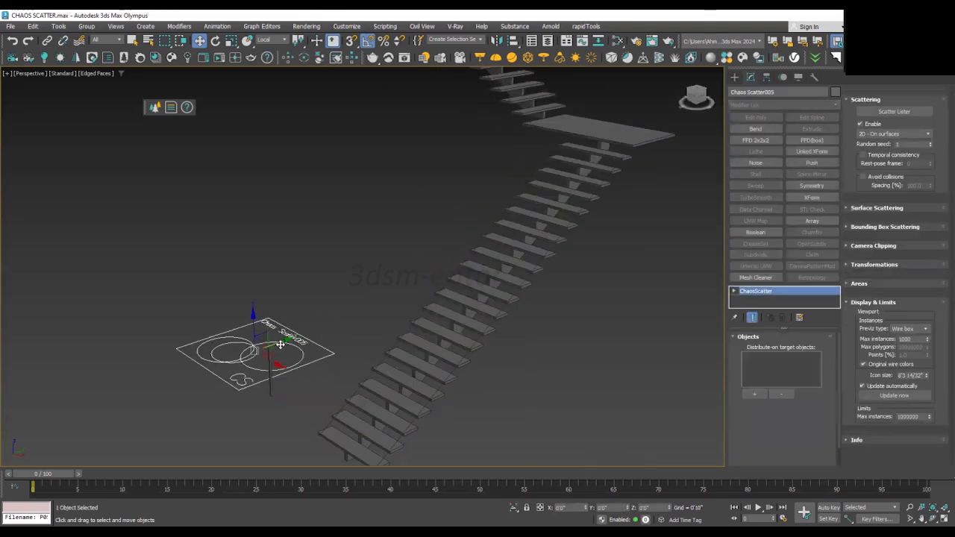
click(756, 395)
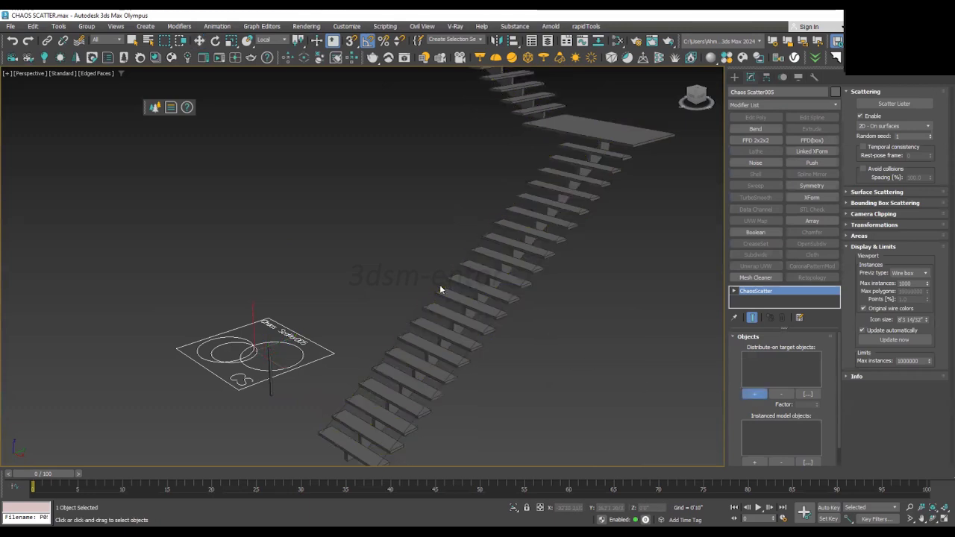
click(504, 306)
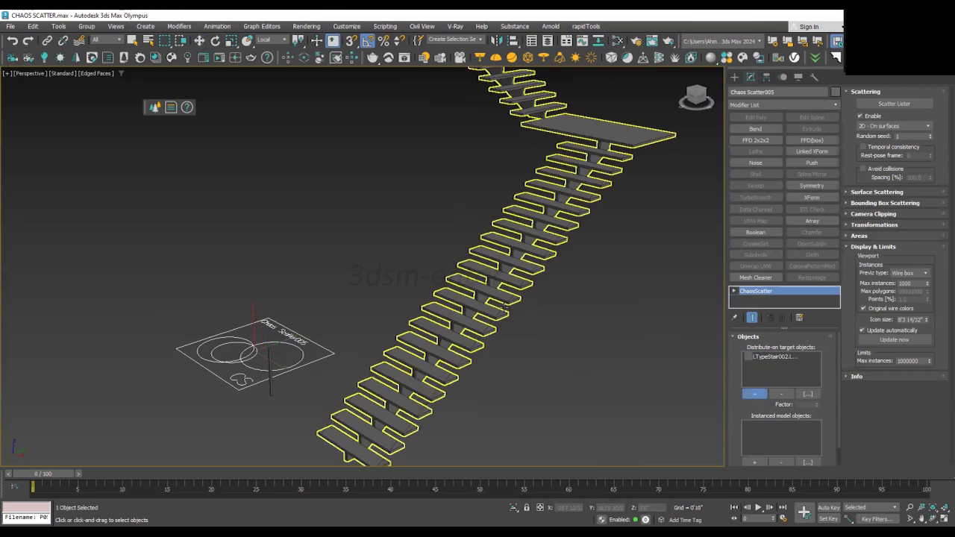
click(504, 306)
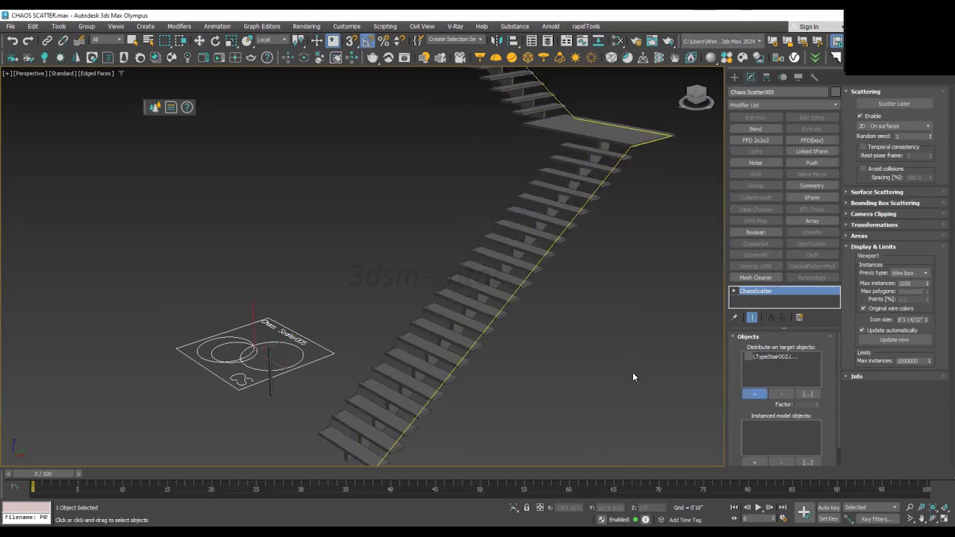
- Switch the scattering mode to 1D - On splines and add the box post as the instanced model
click(888, 127)
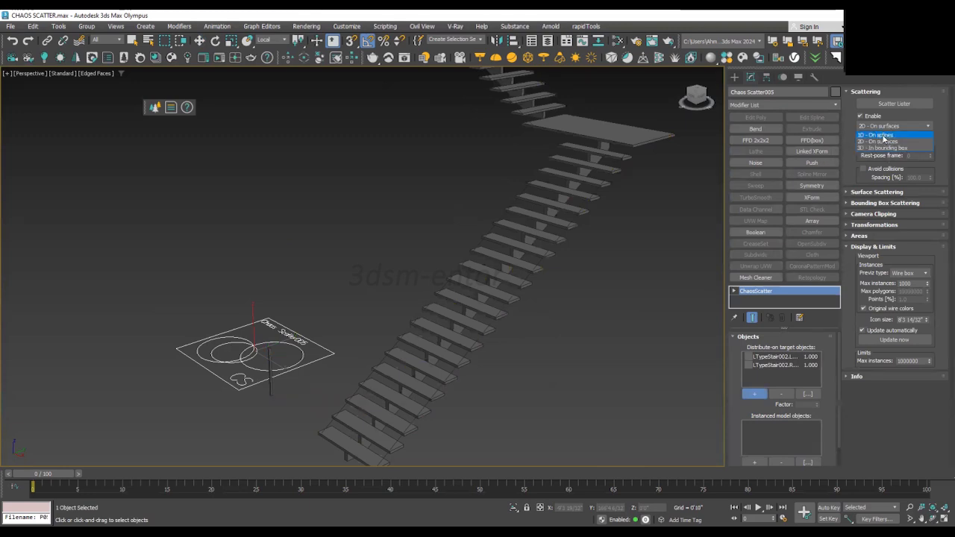
click(884, 136)
scroll(741, 416, down, 1)
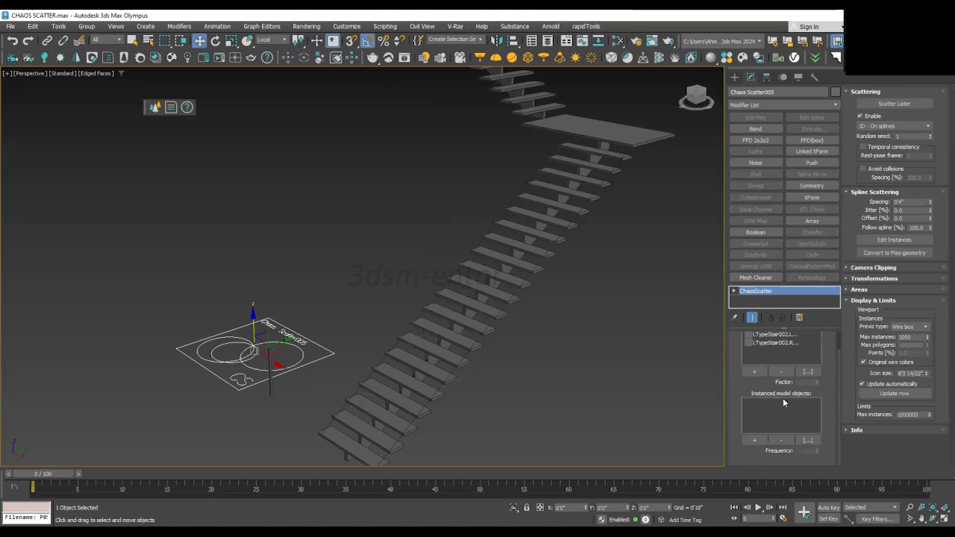
click(754, 440)
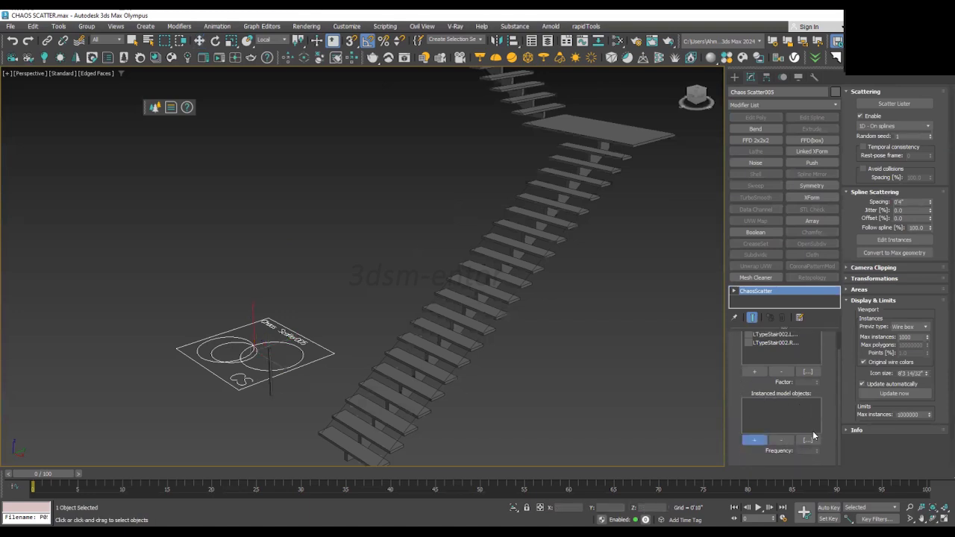
click(270, 395)
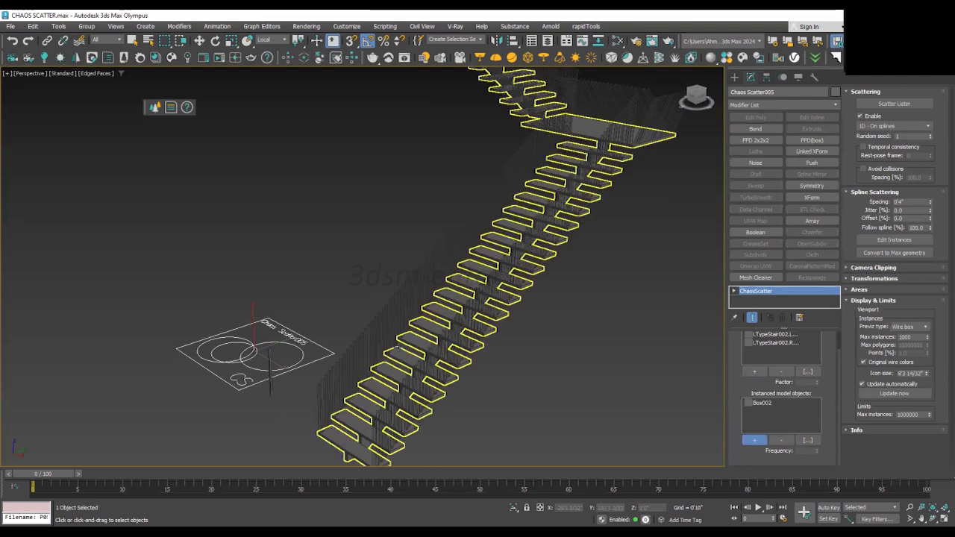
- Set the scatter's viewport preview type to Full and inspect the posts along the stair up close
alt+middle_drag(398, 348, 292, 319)
mouse_move(396, 222)
alt+middle_down()
mouse_move(371, 277)
mouse_move(428, 273)
mouse_move(321, 299)
mouse_move(269, 296)
mouse_move(463, 322)
mouse_move(415, 320)
mouse_move(433, 273)
mouse_move(405, 293)
alt+middle_up()
scroll(406, 293, down, 3)
right_click(339, 301)
scroll(319, 317, up, 3)
alt+middle_drag(306, 327, 344, 303)
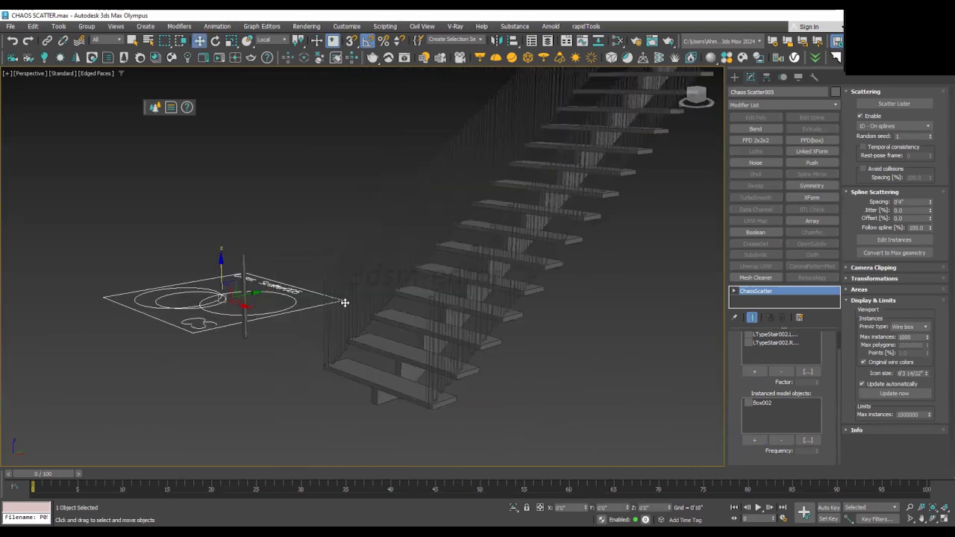
middle_drag(420, 290, 401, 319)
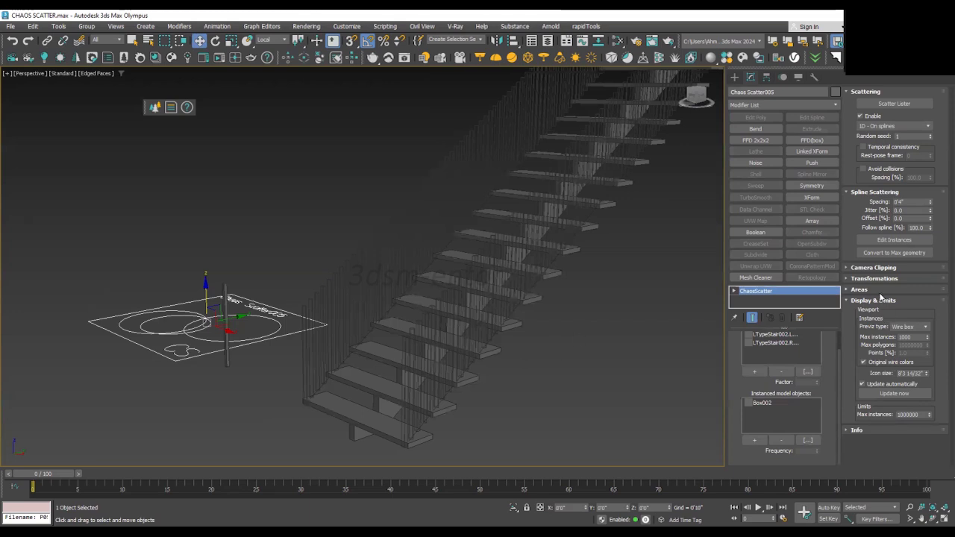
click(924, 328)
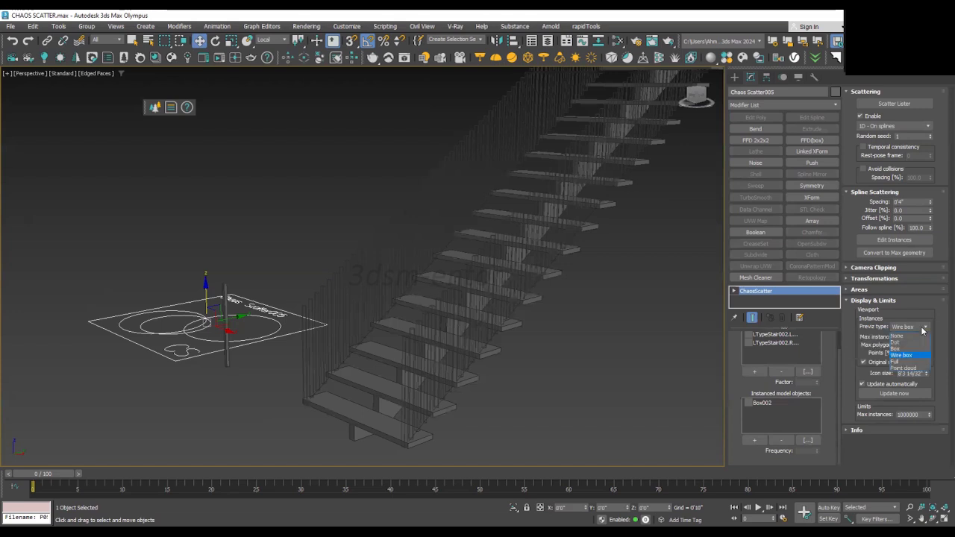
click(902, 362)
mouse_move(448, 299)
alt+middle_down()
mouse_move(430, 299)
mouse_move(421, 313)
mouse_move(470, 309)
mouse_move(474, 329)
mouse_move(445, 333)
mouse_move(448, 290)
alt+middle_up()
scroll(351, 413, up, 5)
scroll(350, 365, up, 2)
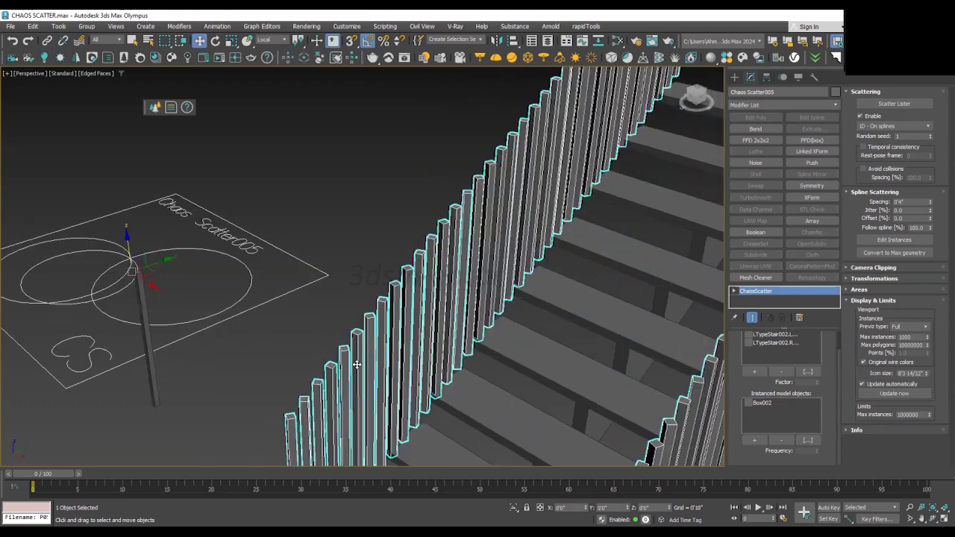
- Set the upper limit of the scatter's Z rotation range to 0 so all posts share one orientation
scroll(357, 359, down, 3)
middle_drag(404, 331, 367, 379)
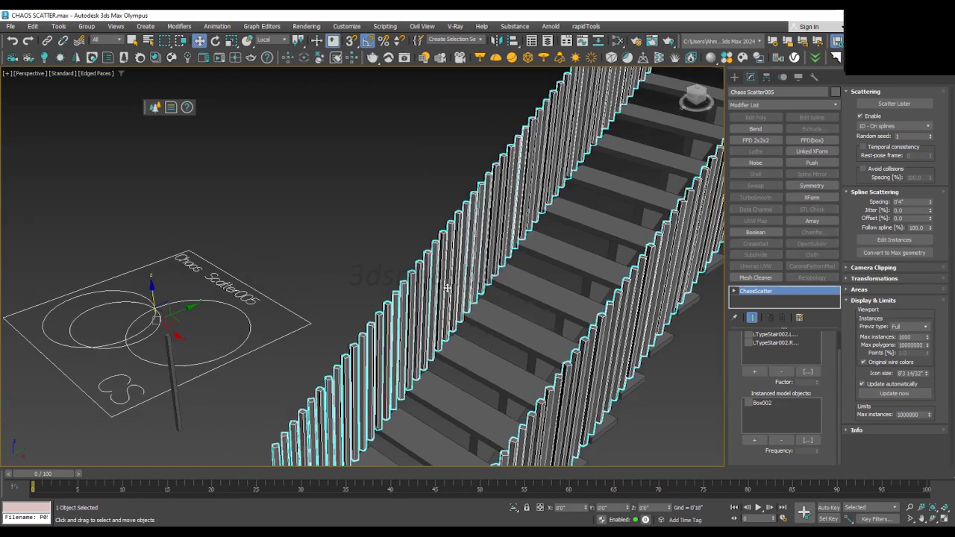
alt+middle_drag(450, 264, 428, 298)
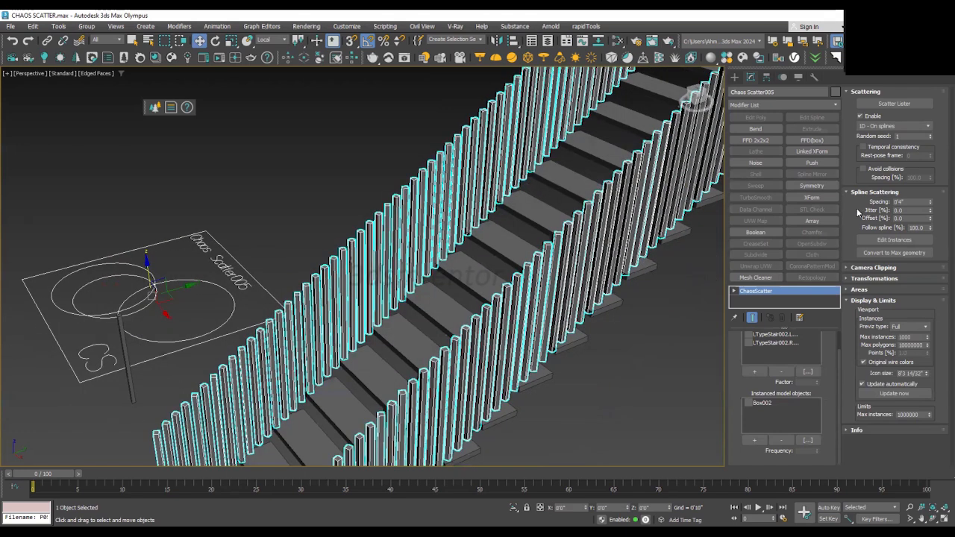
click(858, 280)
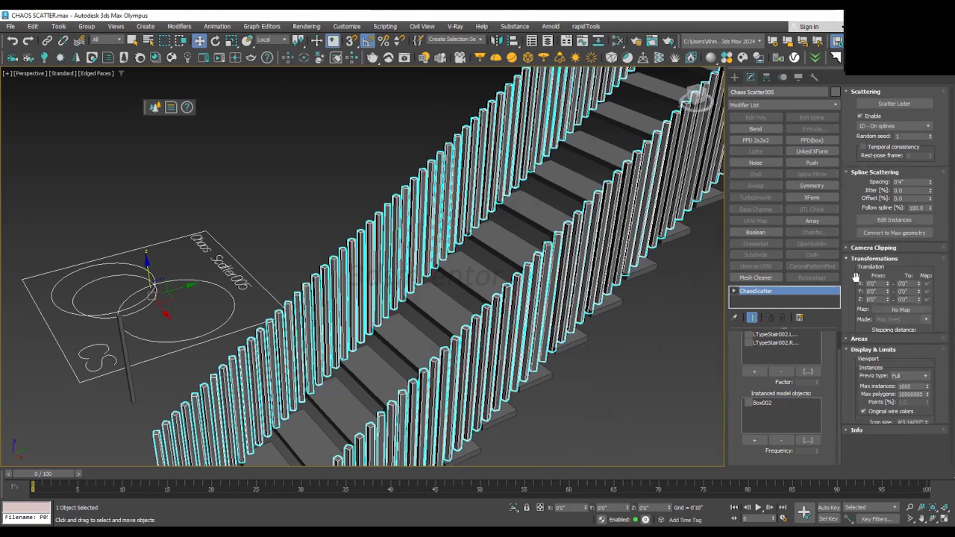
scroll(862, 280, down, 5)
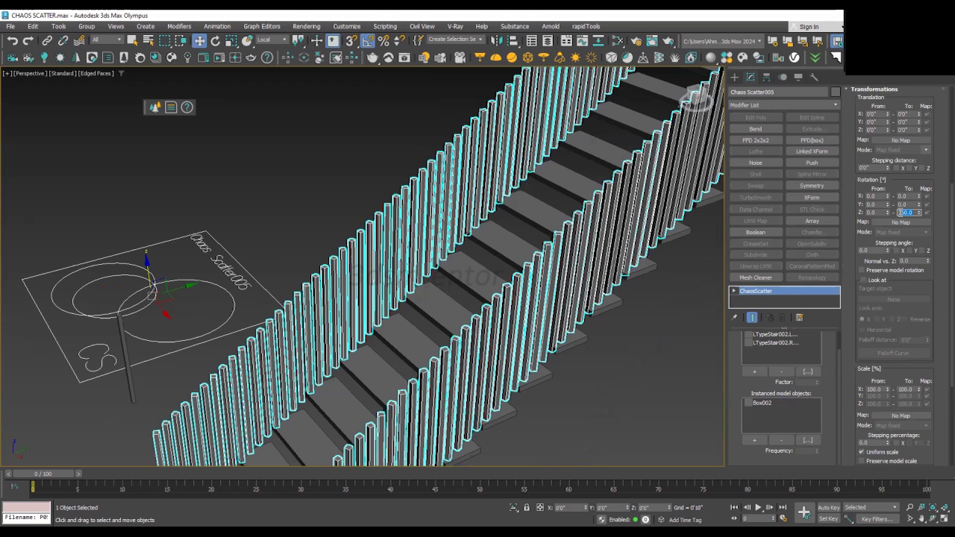
key(BackSpace)
text(0)
key(Return)
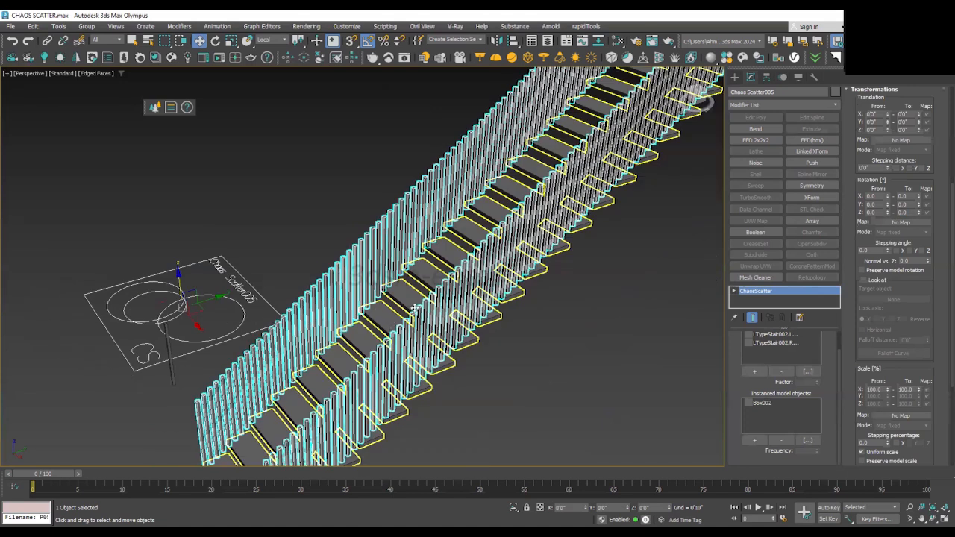
- Increase the scatter's spline spacing to 1'5 15/32" so the posts stand farther apart along the rail paths
scroll(416, 308, down, 3)
alt+middle_drag(416, 309, 326, 344)
scroll(391, 328, up, 2)
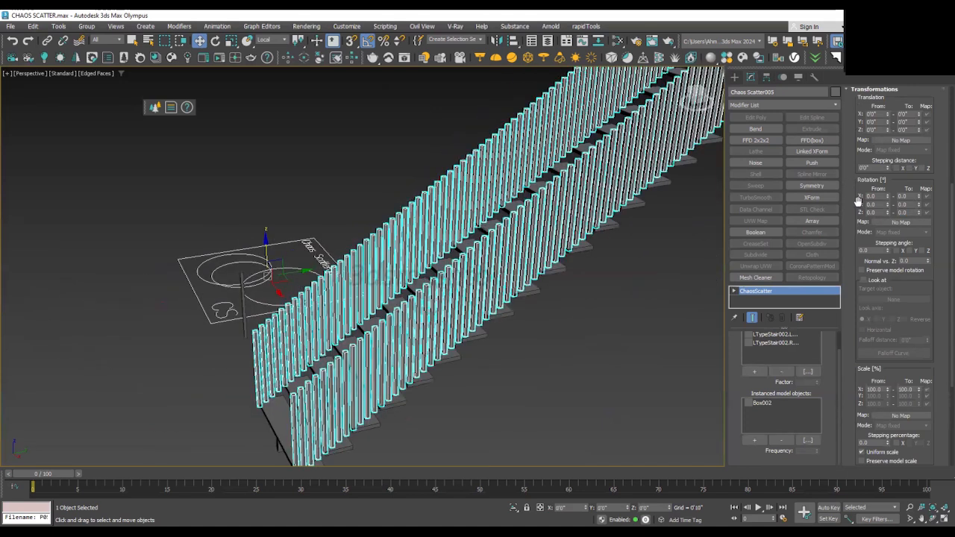
scroll(858, 201, up, 3)
click(858, 171)
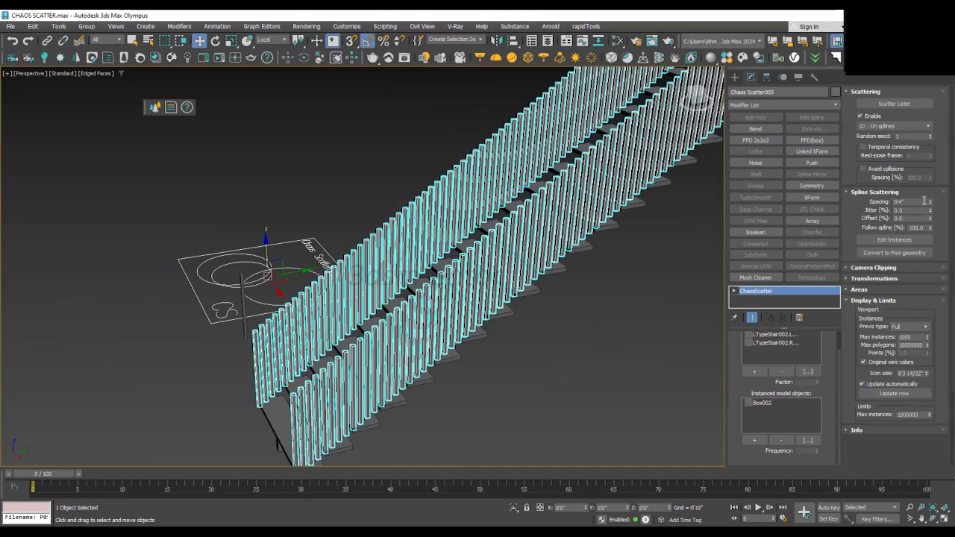
drag(930, 202, 29, 34)
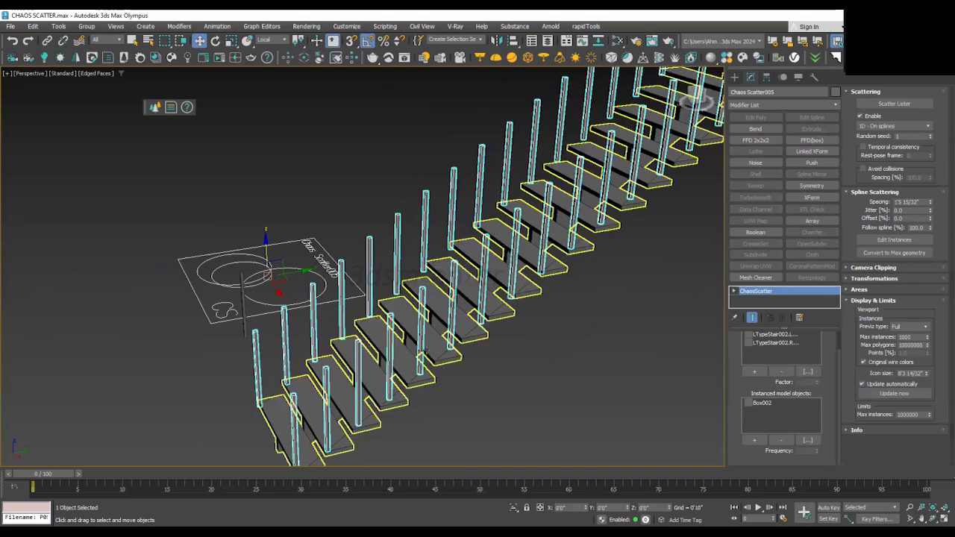
- Examine how the scattered posts stand around the stair's landing and how they follow the right rail path
scroll(422, 352, down, 2)
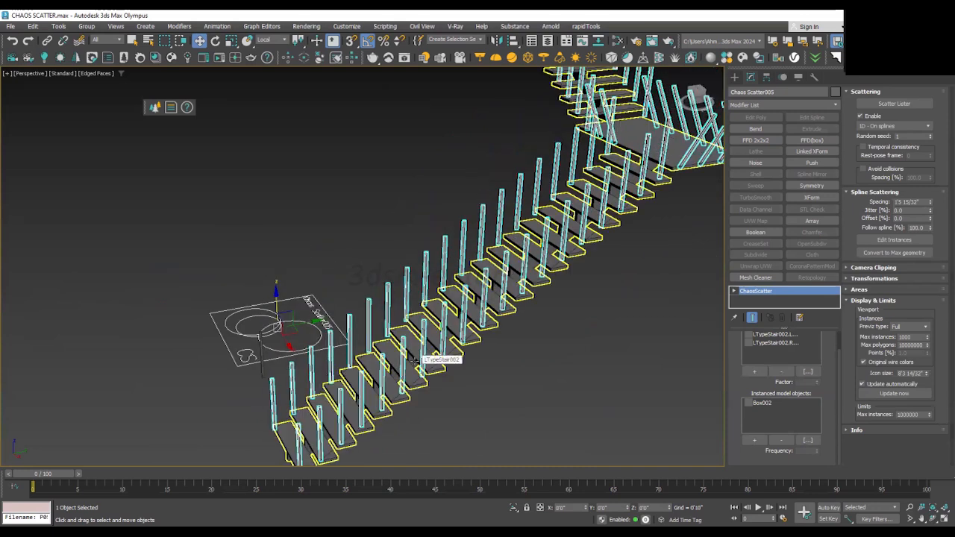
scroll(430, 360, up, 1)
alt+middle_drag(484, 329, 371, 336)
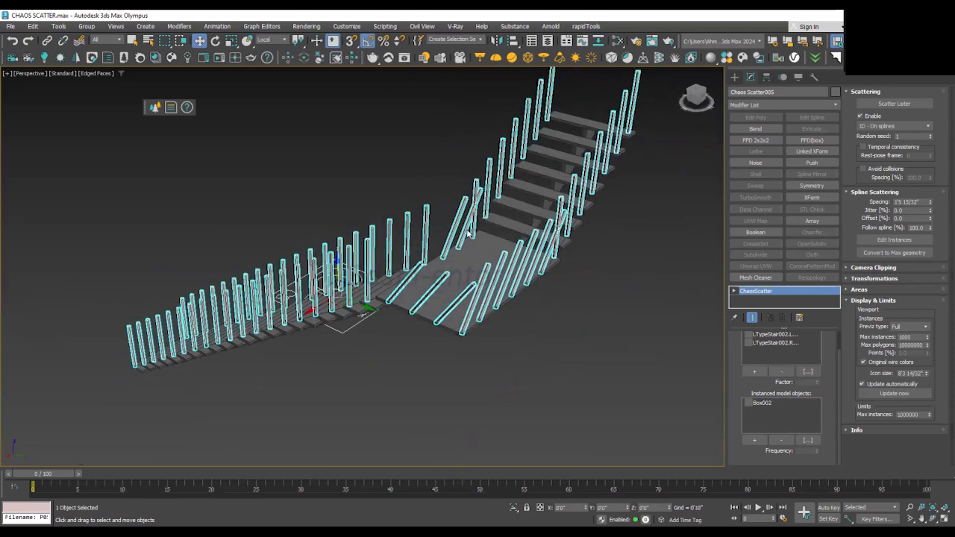
scroll(392, 333, up, 3)
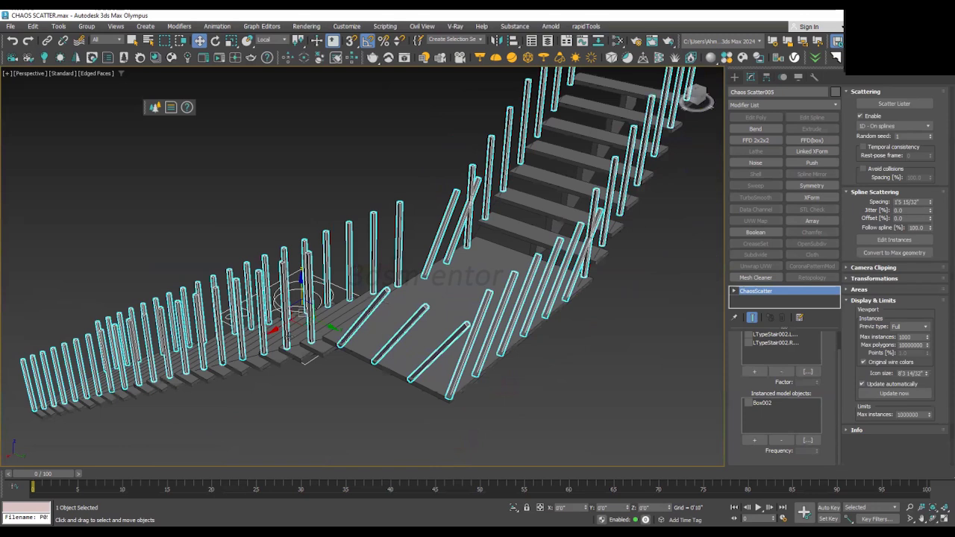
scroll(290, 338, up, 2)
click(311, 338)
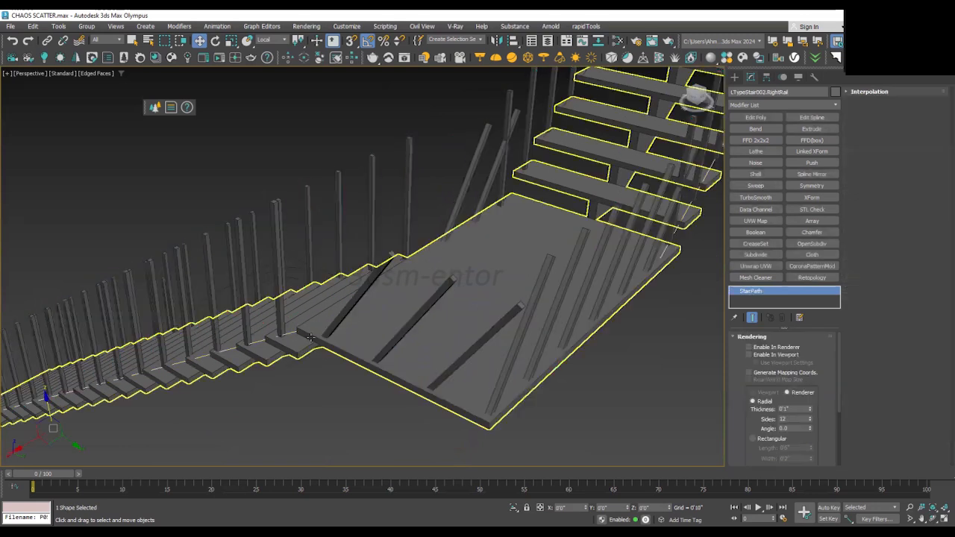
alt+middle_drag(372, 359, 374, 298)
alt+middle_drag(500, 234, 585, 297)
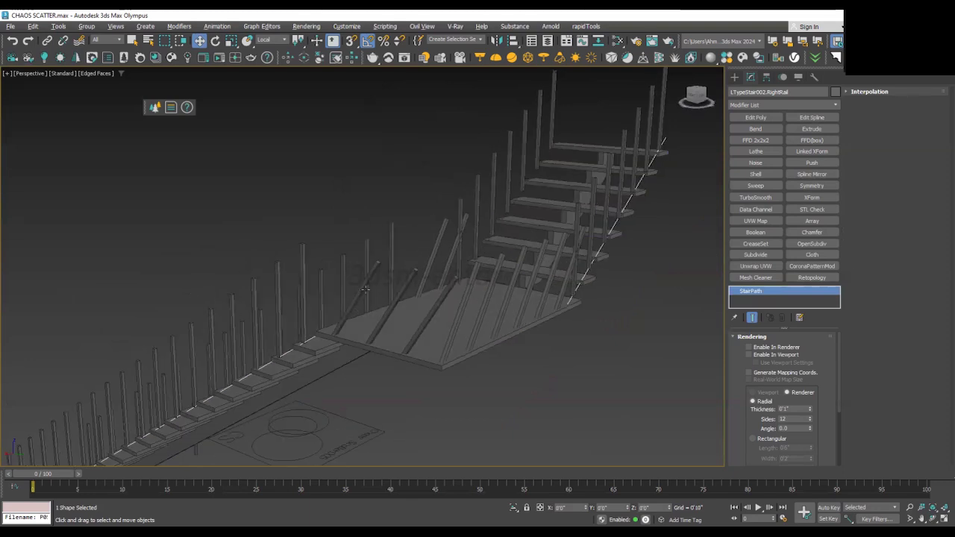
click(367, 281)
click(425, 327)
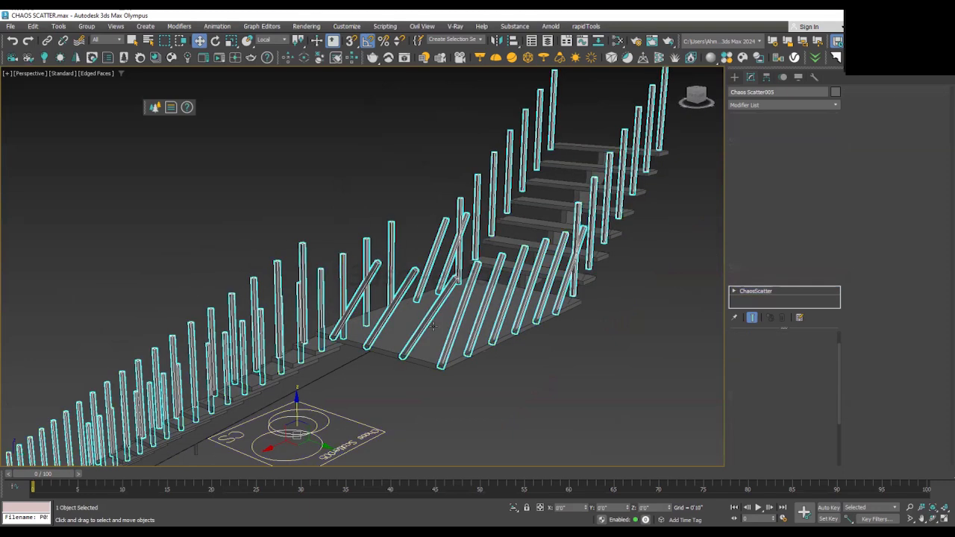
alt+middle_drag(467, 343, 451, 313)
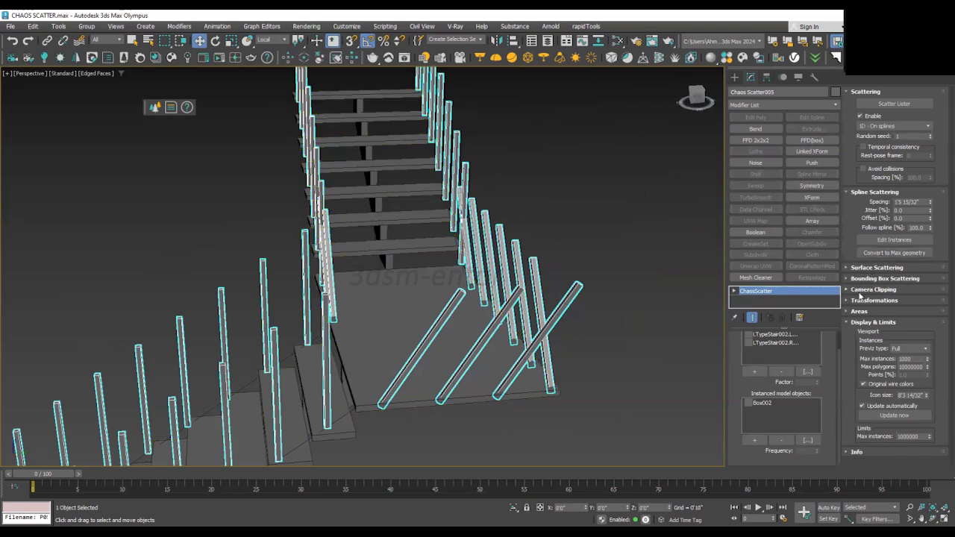
- Set the scatter's Normal vs. Z value to 1.0 in its rotation transformations so the landing posts stand vertically
click(861, 301)
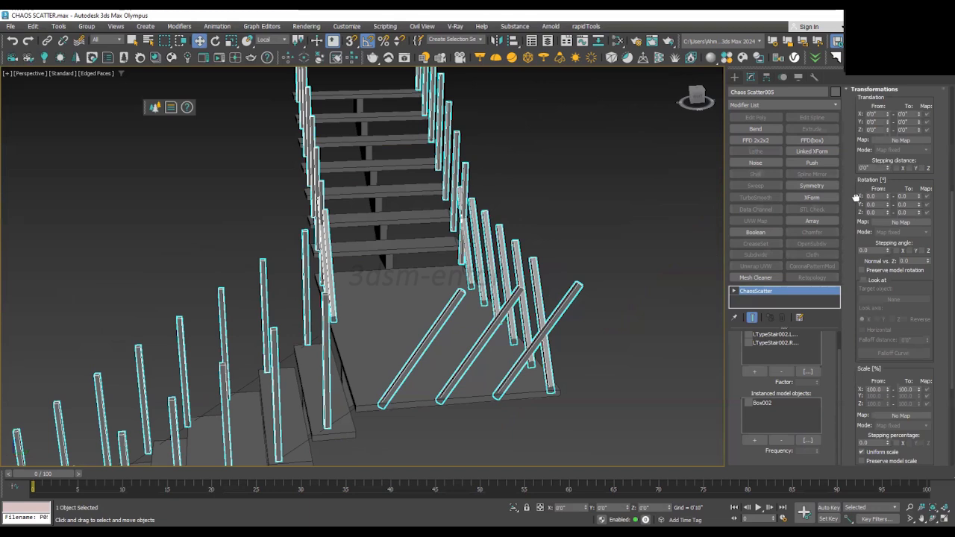
scroll(858, 198, down, 1)
middle_drag(451, 385, 473, 269)
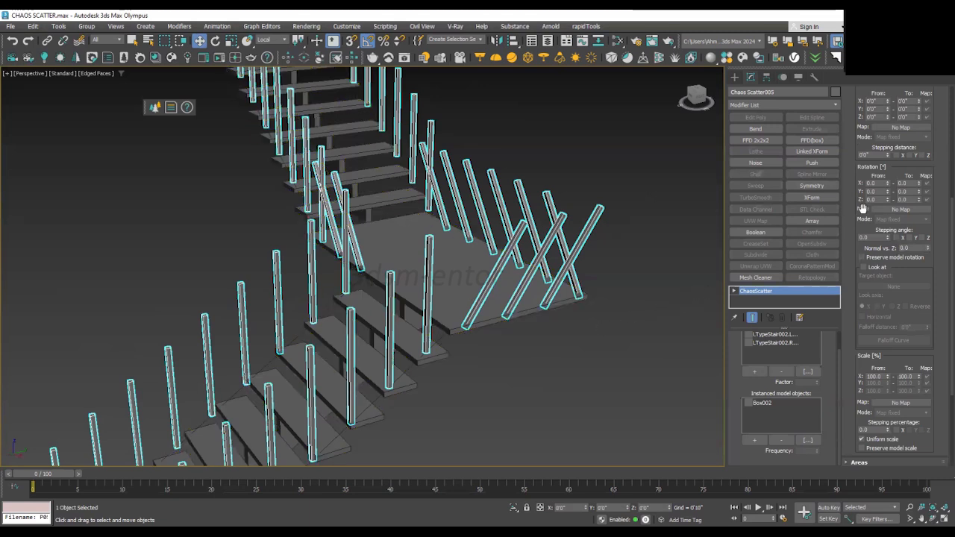
scroll(855, 200, up, 1)
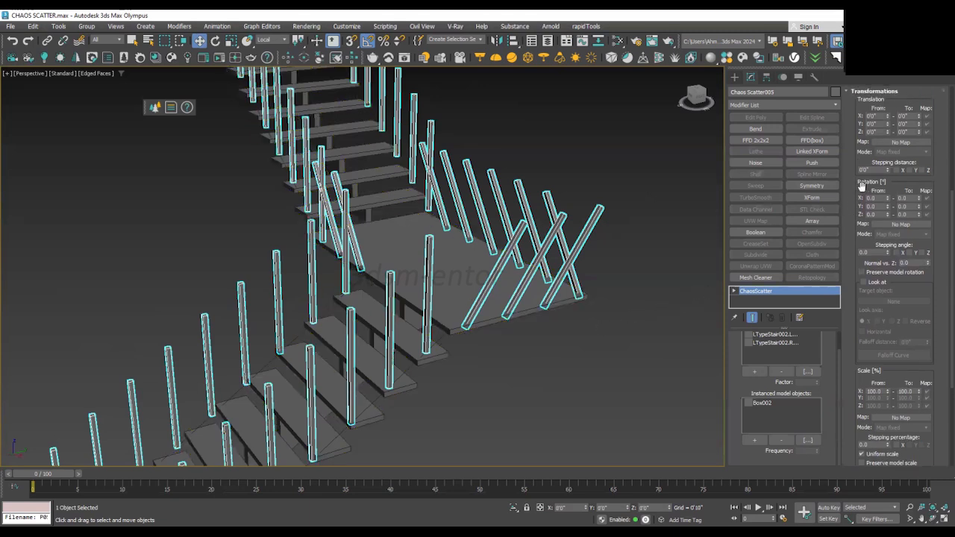
double_click(912, 262)
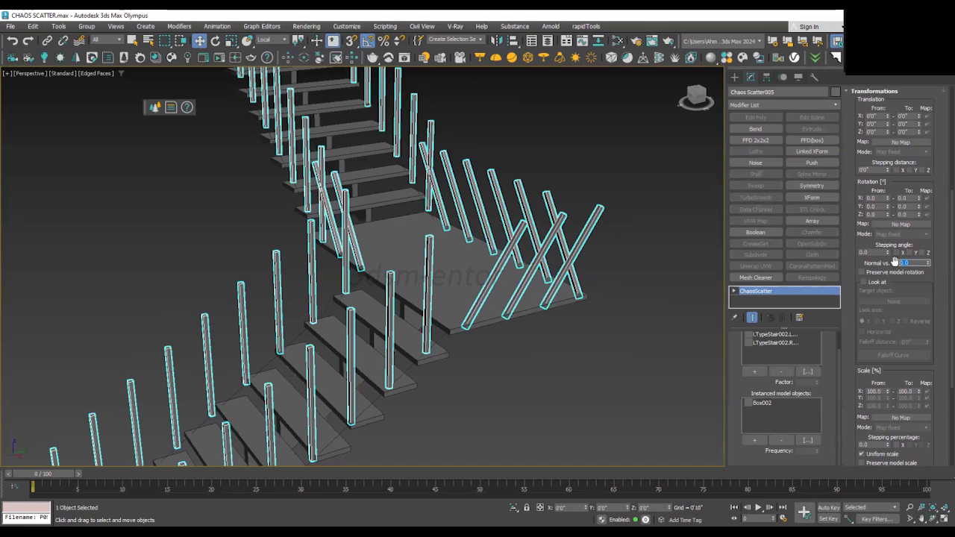
text(1)
key(Return)
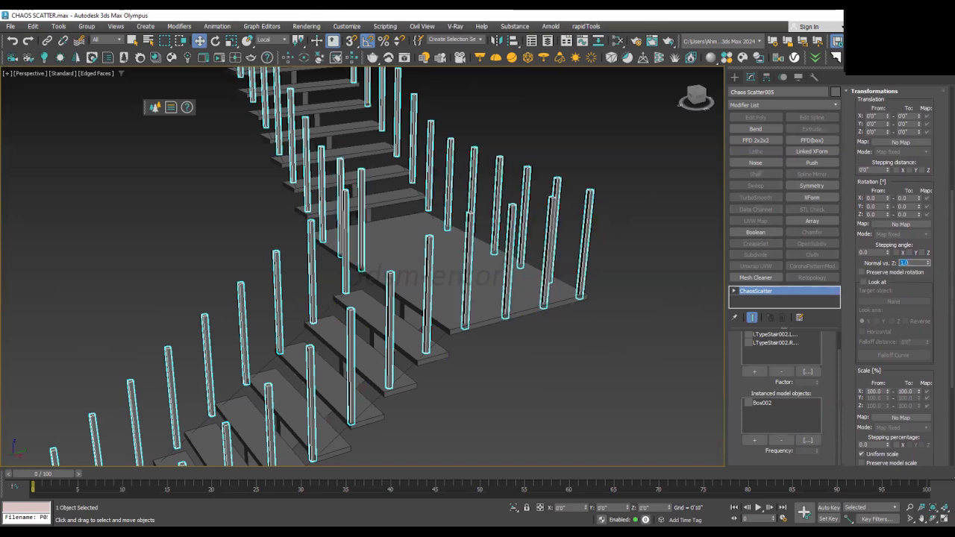
scroll(425, 265, down, 3)
mouse_move(425, 264)
alt+middle_down()
mouse_move(452, 277)
mouse_move(414, 255)
mouse_move(451, 257)
mouse_move(436, 253)
alt+middle_up()
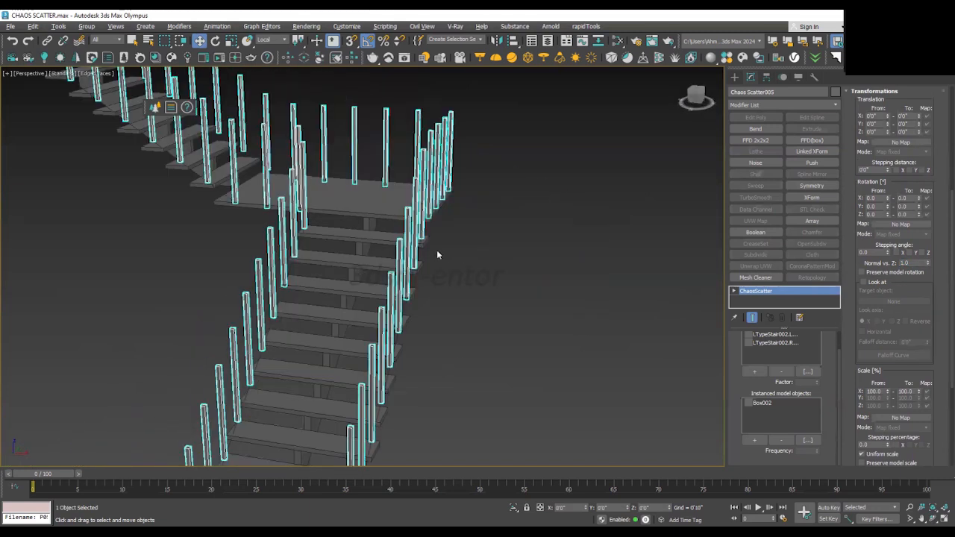
- Select the stair's left and right rail paths and copy them straight up to the tops of the posts
scroll(438, 258, down, 5)
alt+middle_drag(433, 292, 380, 299)
click(459, 314)
scroll(321, 335, up, 8)
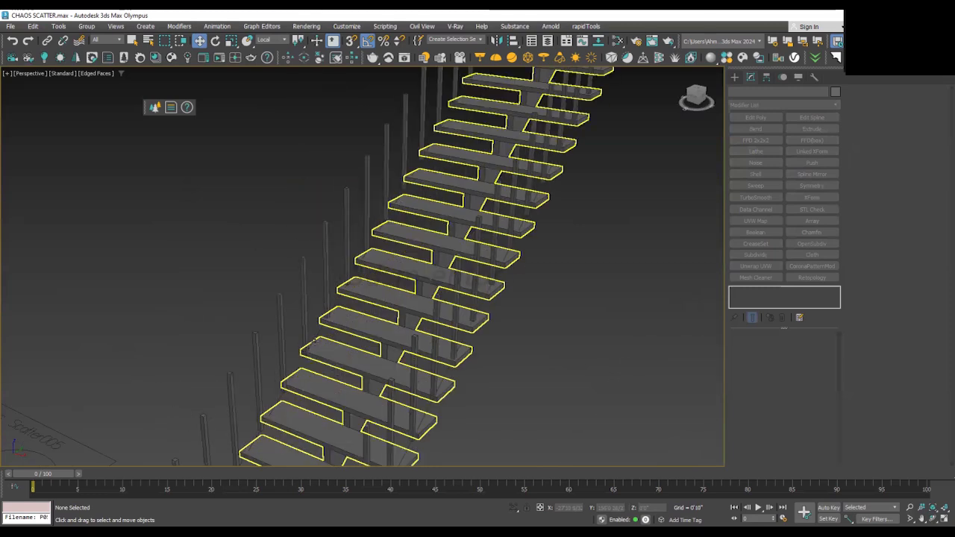
click(457, 377)
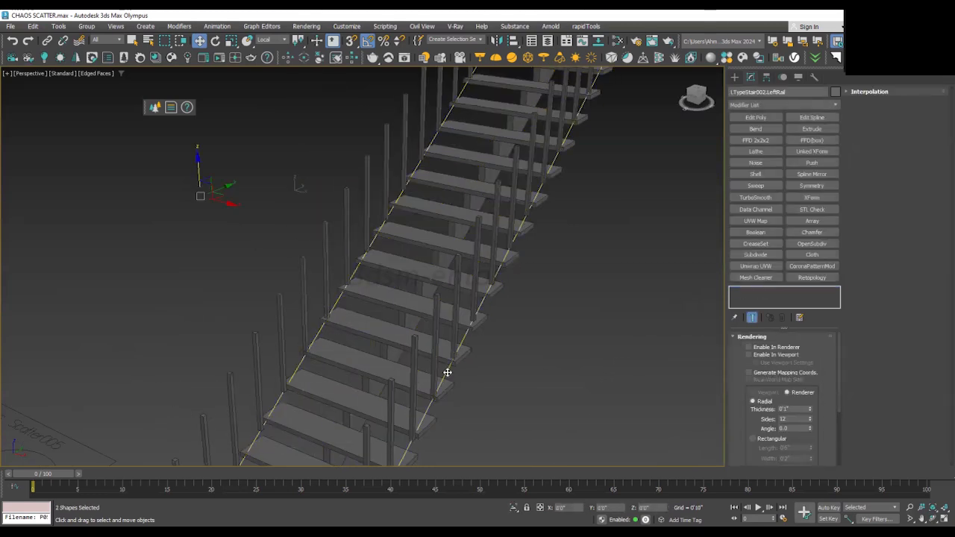
scroll(448, 372, down, 5)
alt+middle_drag(455, 296, 360, 209)
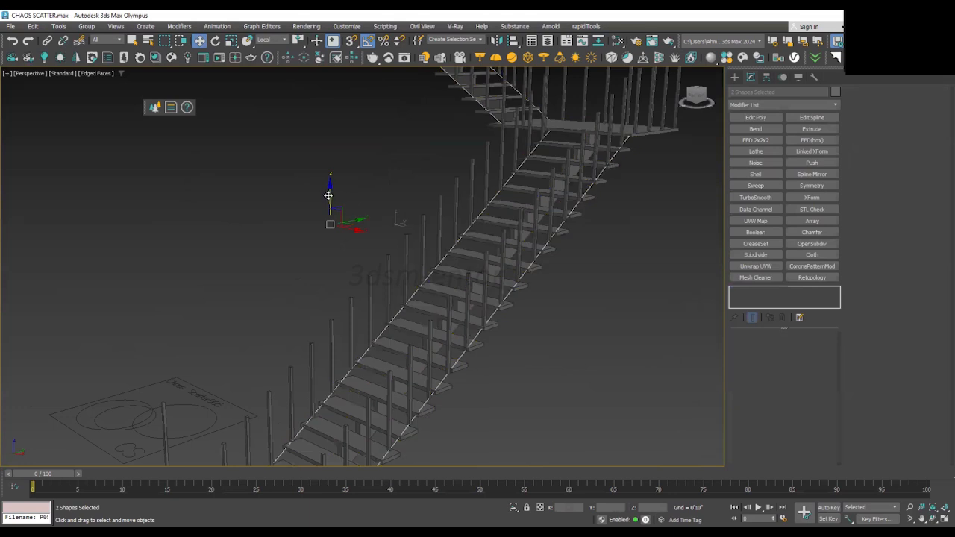
drag(329, 197, 331, 133)
click(479, 315)
scroll(512, 337, down, 5)
scroll(481, 258, up, 6)
- Select both raised rail path copies and apply a Sweep modifier with the built-in Tube section
click(446, 207)
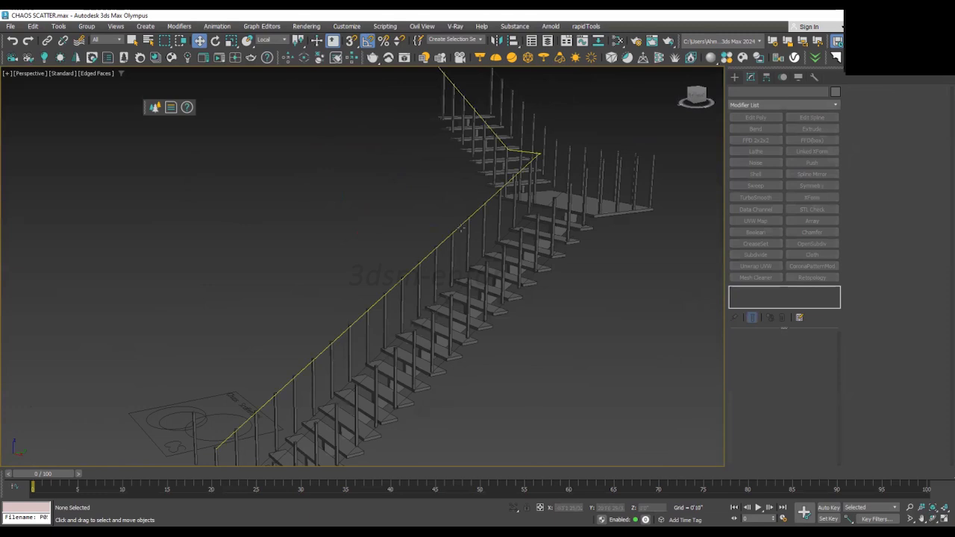
click(462, 227)
ctrl+click(498, 254)
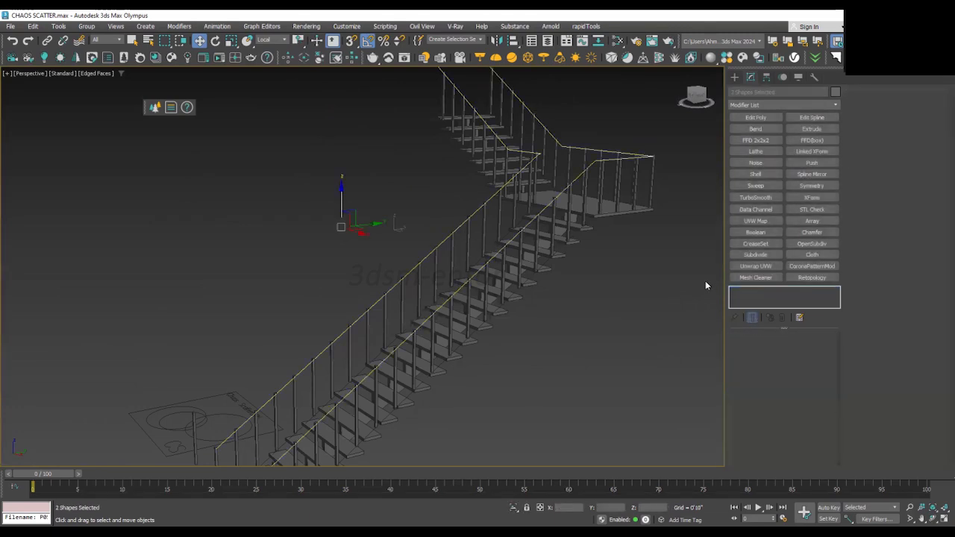
click(756, 186)
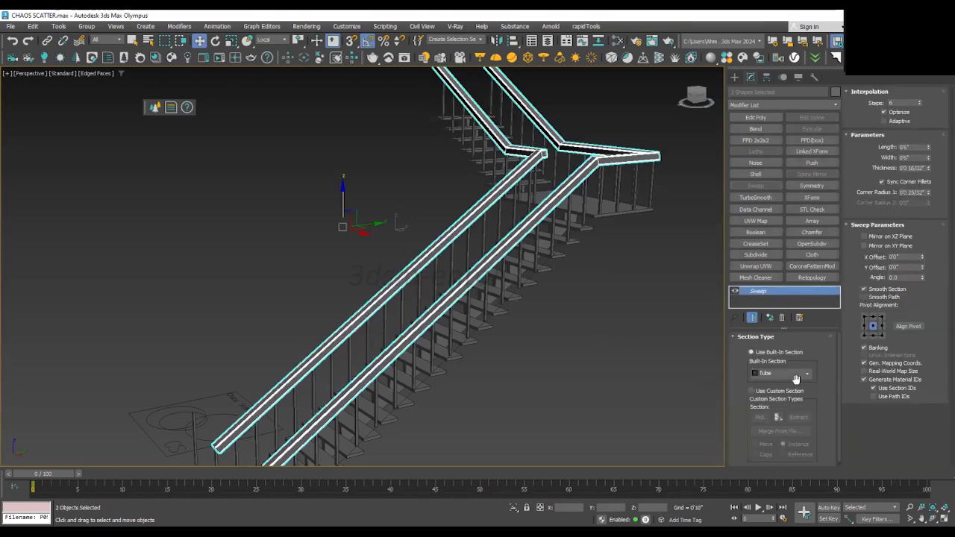
scroll(454, 356, down, 3)
alt+middle_drag(435, 356, 429, 349)
scroll(429, 350, up, 3)
- Set the tube section's length and width to 0'3" each for both swept handrails
double_click(919, 148)
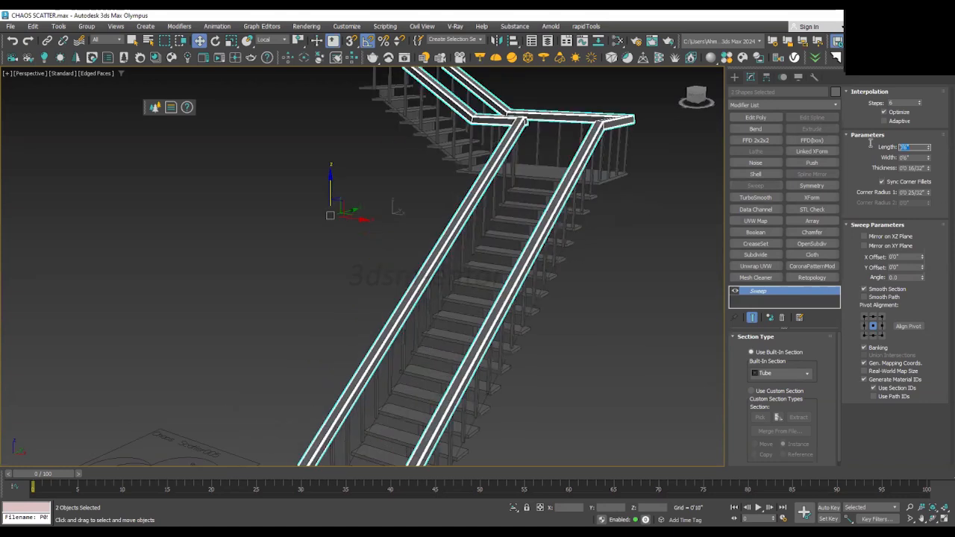
text(0.25)
key(Tab)
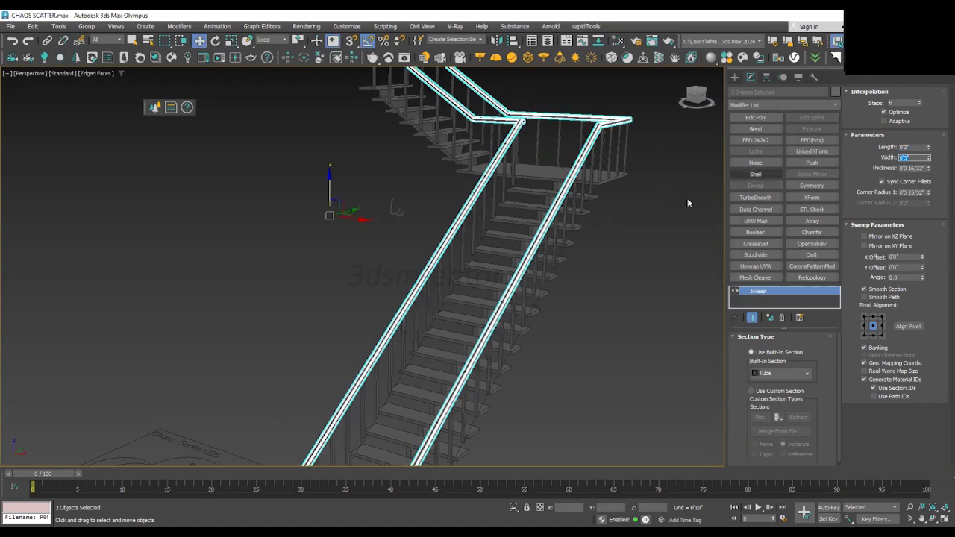
click(611, 312)
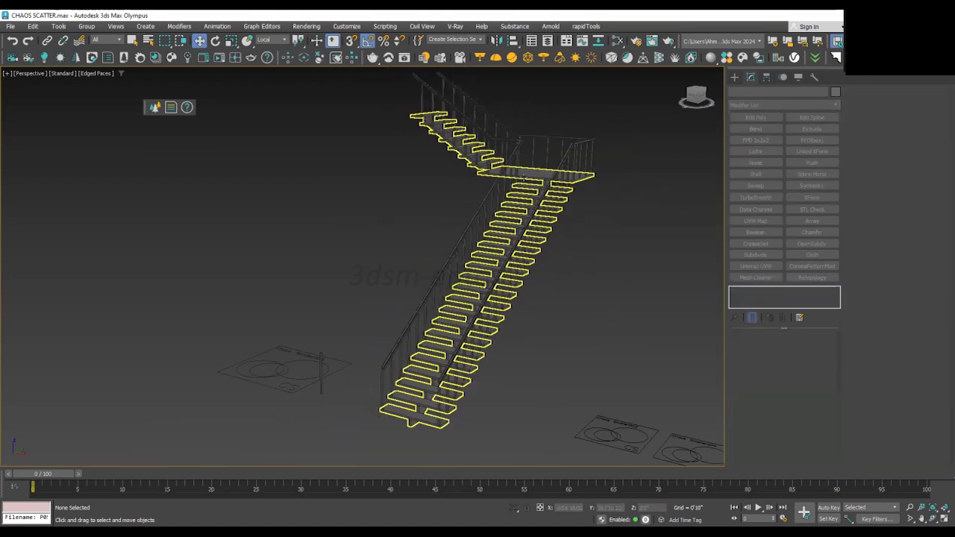
- Examine the swept handrails and scattered posts along both flights, and select the L-type stair
alt+middle_drag(476, 199, 367, 262)
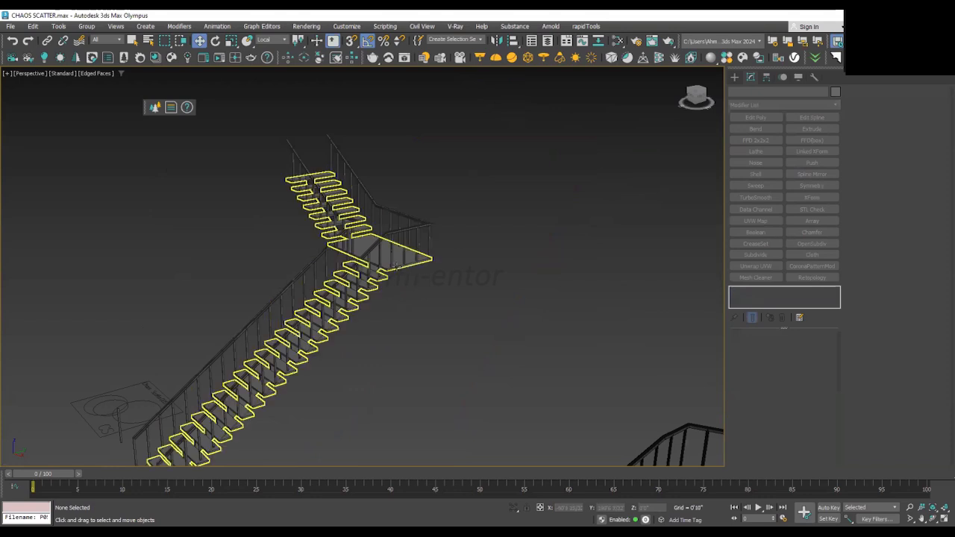
click(395, 271)
middle_drag(415, 282, 490, 271)
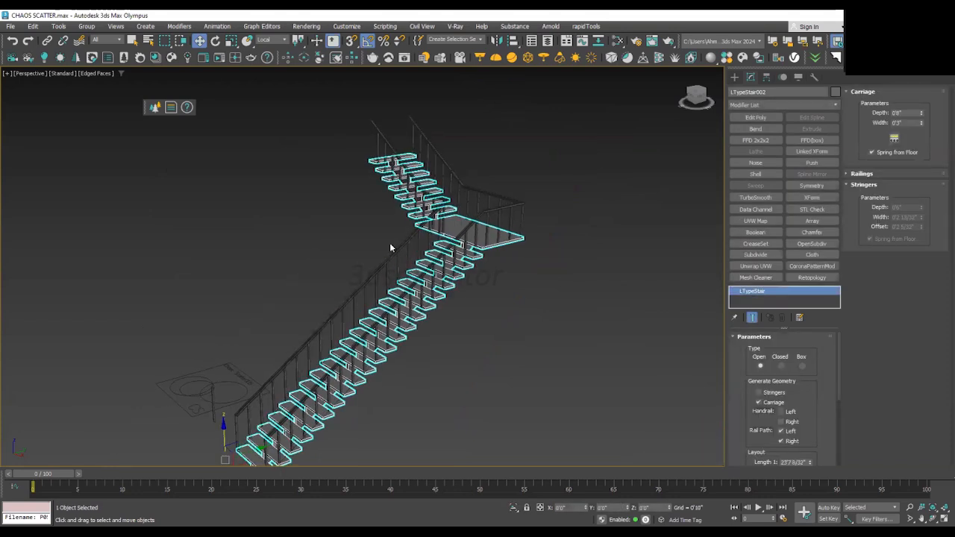
scroll(390, 242, up, 4)
click(393, 264)
scroll(563, 272, down, 6)
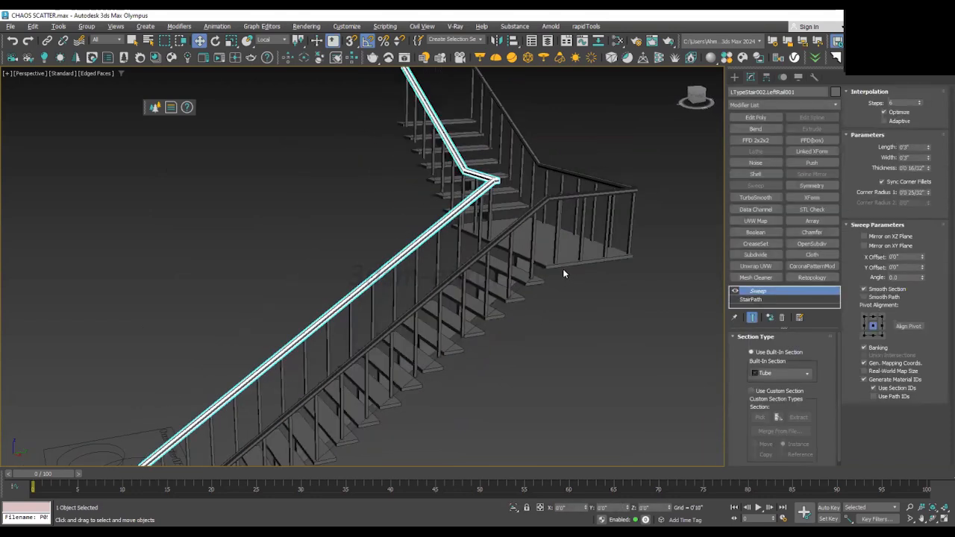
alt+middle_drag(525, 273, 514, 255)
click(531, 257)
scroll(547, 233, up, 2)
scroll(513, 236, down, 2)
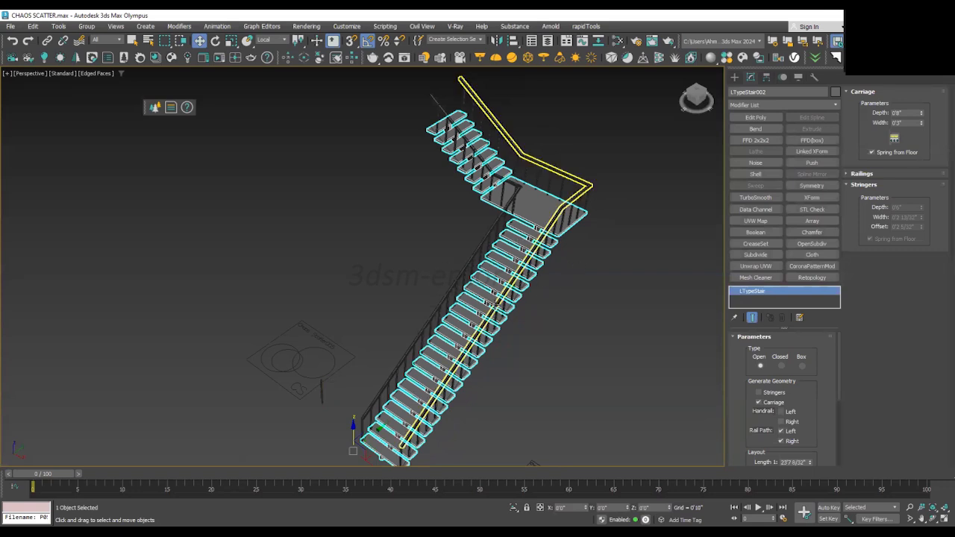
scroll(496, 302, up, 2)
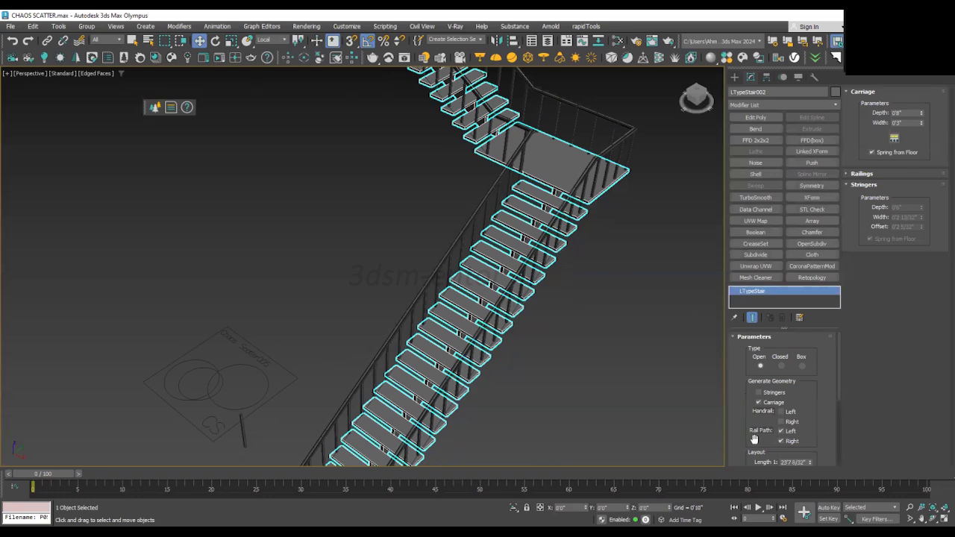
scroll(562, 306, down, 5)
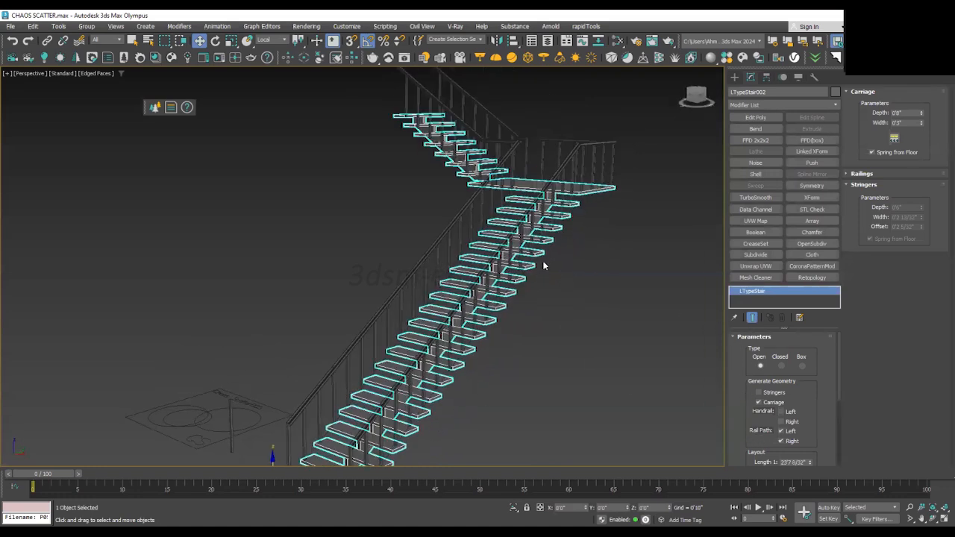
scroll(560, 296, up, 3)
scroll(563, 307, down, 3)
scroll(563, 307, up, 1)
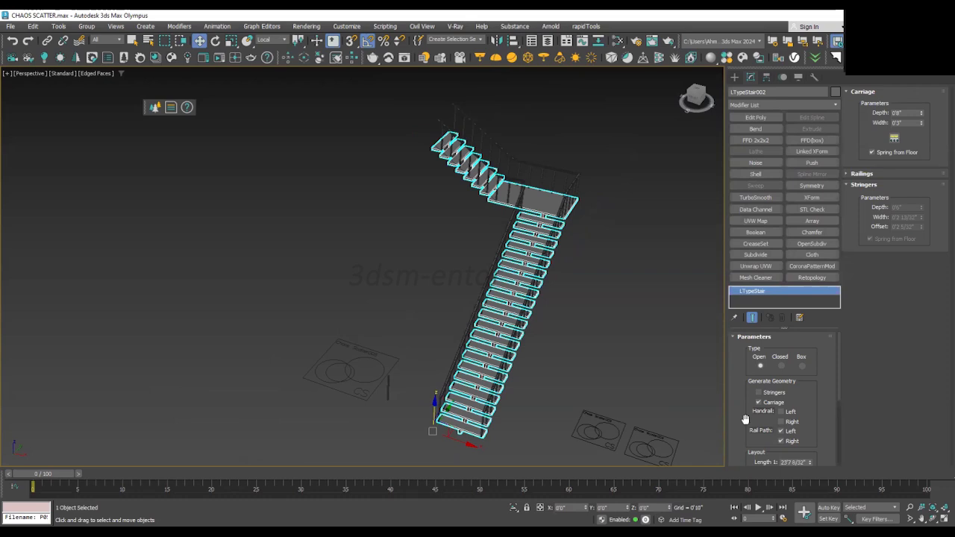
- Increase the L-type stair's layout Length 1 to 28'6 23/32"
drag(745, 421, 741, 381)
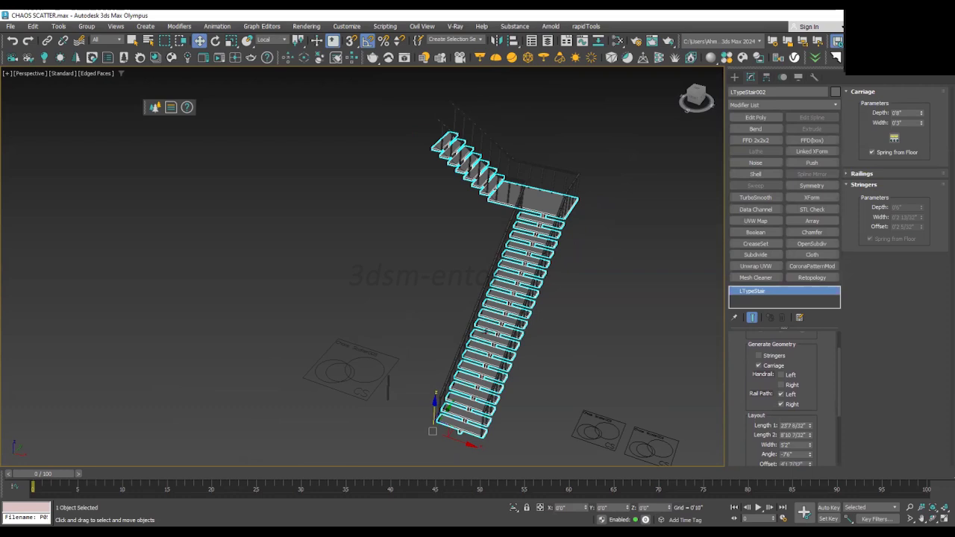
scroll(508, 337, up, 5)
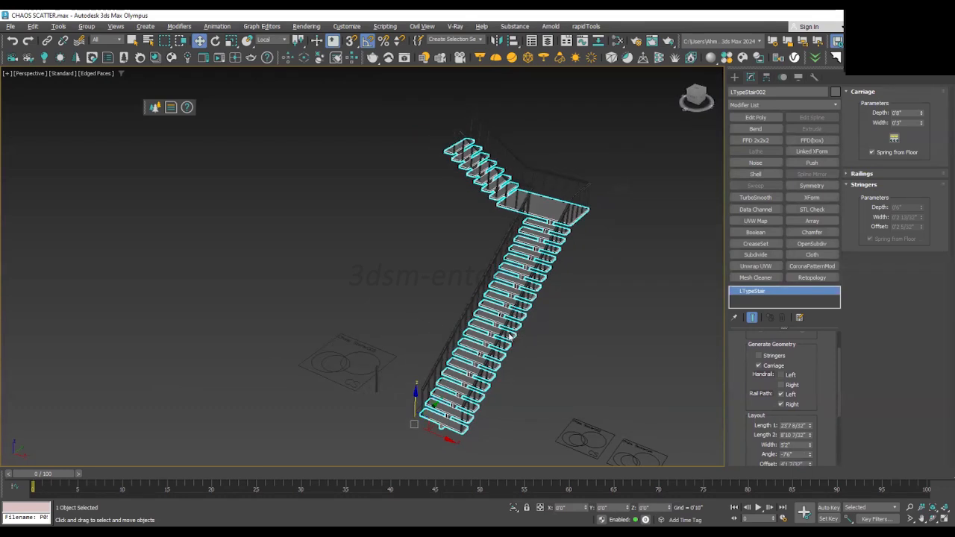
scroll(493, 332, down, 5)
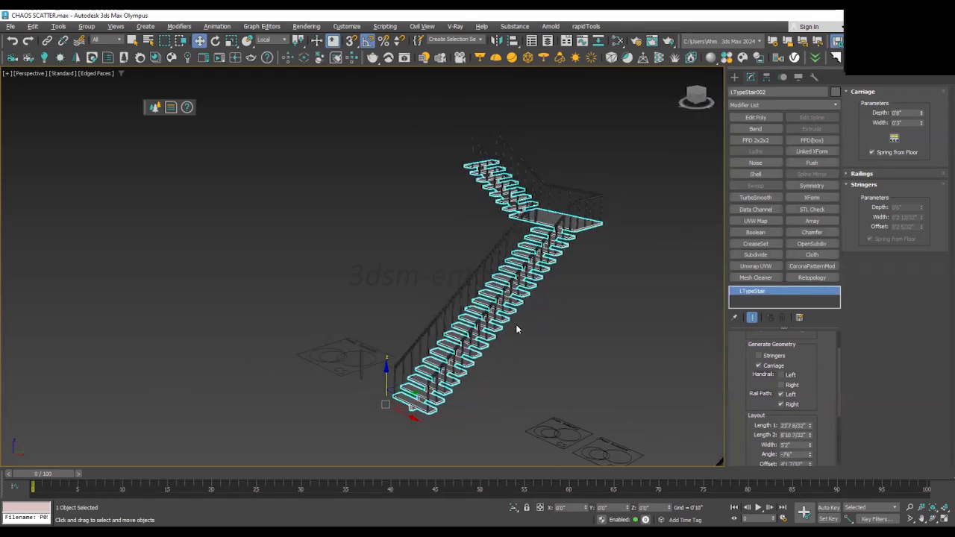
scroll(516, 329, up, 5)
scroll(504, 335, down, 4)
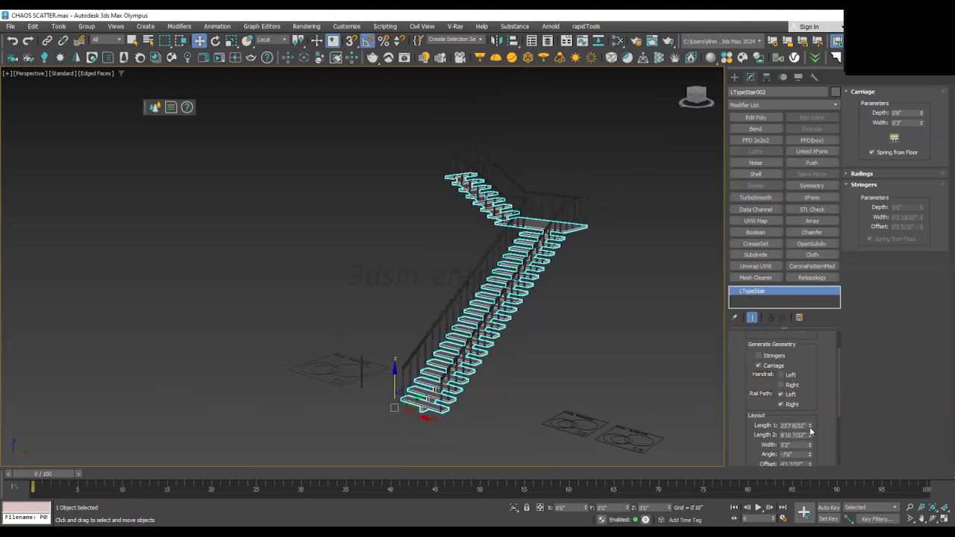
mouse_move(811, 429)
mouse_down()
mouse_move(809, 453)
mouse_move(815, 416)
mouse_move(812, 445)
mouse_move(815, 417)
mouse_move(816, 431)
mouse_up()
alt+middle_drag(633, 339, 545, 353)
scroll(533, 295, up, 3)
- Increase the stair's layout Length 2 to 22'2 19/32" and change its layout angle to -3'7 6/32"
drag(812, 437, 811, 376)
scroll(322, 140, up, 3)
mouse_move(401, 145)
alt+middle_down()
mouse_move(399, 134)
mouse_move(410, 131)
alt+middle_up()
alt+middle_drag(368, 177, 466, 315)
drag(762, 441, 760, 426)
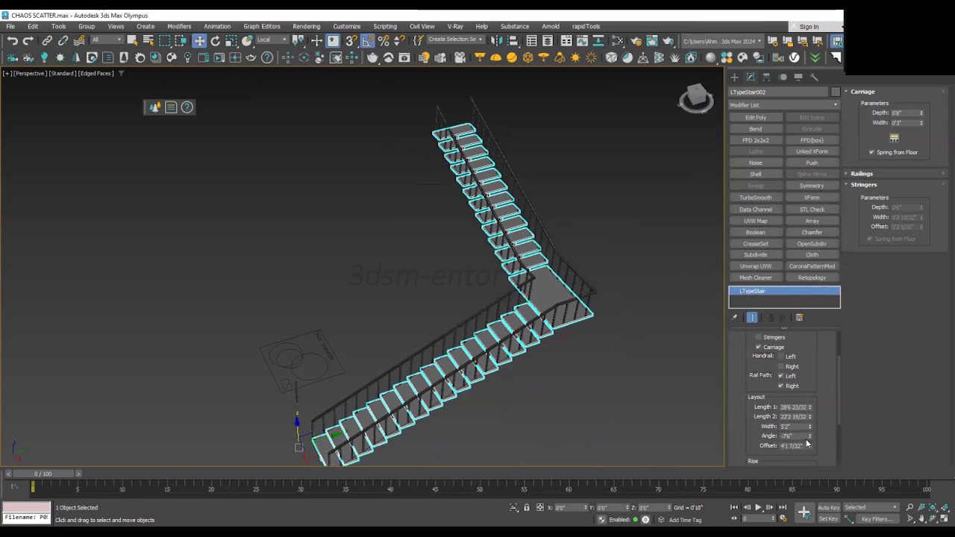
drag(811, 438, 847, 388)
- Set the stair's overall rise to 14'1 3/32" and check that the railings follow the reshaped stair
drag(763, 428, 768, 373)
alt+middle_drag(622, 380, 630, 362)
scroll(606, 370, up, 3)
mouse_move(809, 420)
mouse_down()
mouse_move(818, 378)
mouse_move(820, 448)
mouse_move(820, 433)
mouse_up()
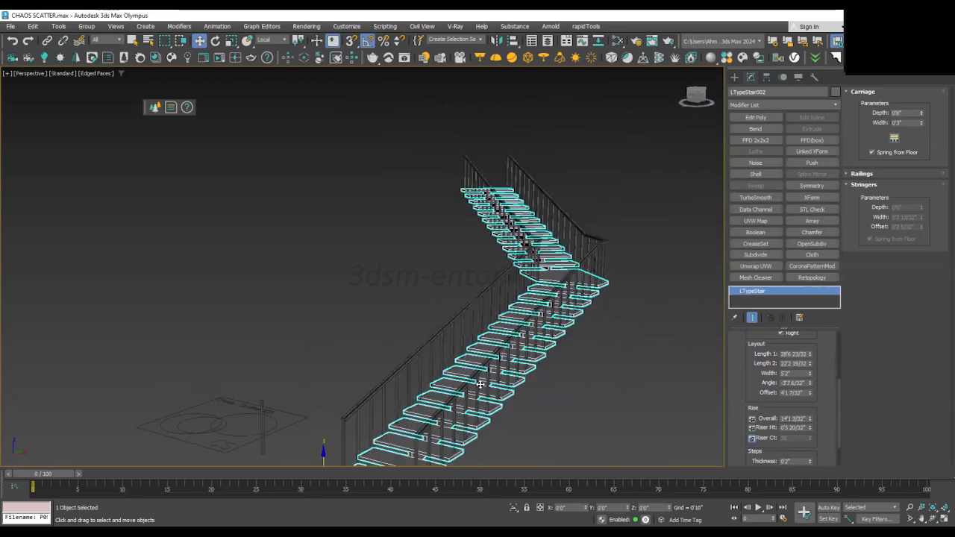
scroll(465, 317, down, 3)
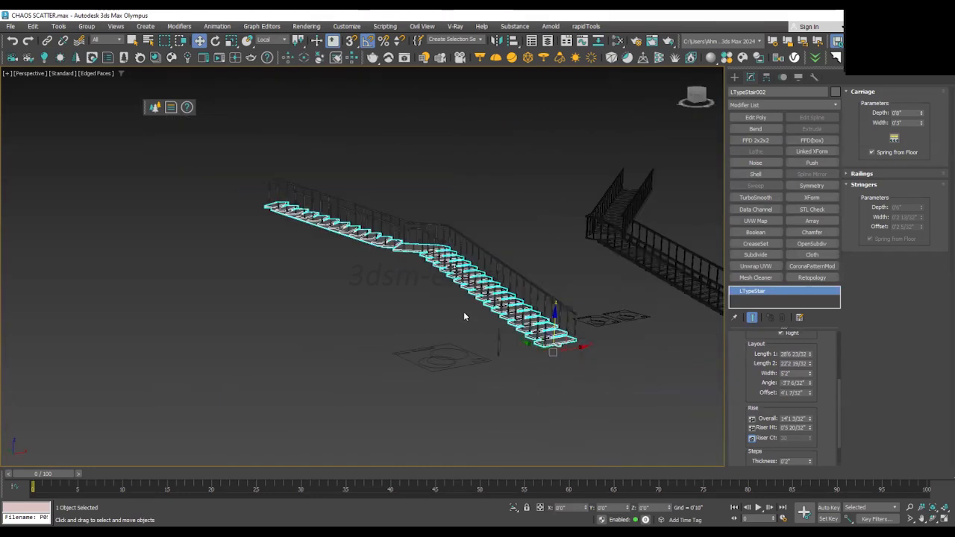